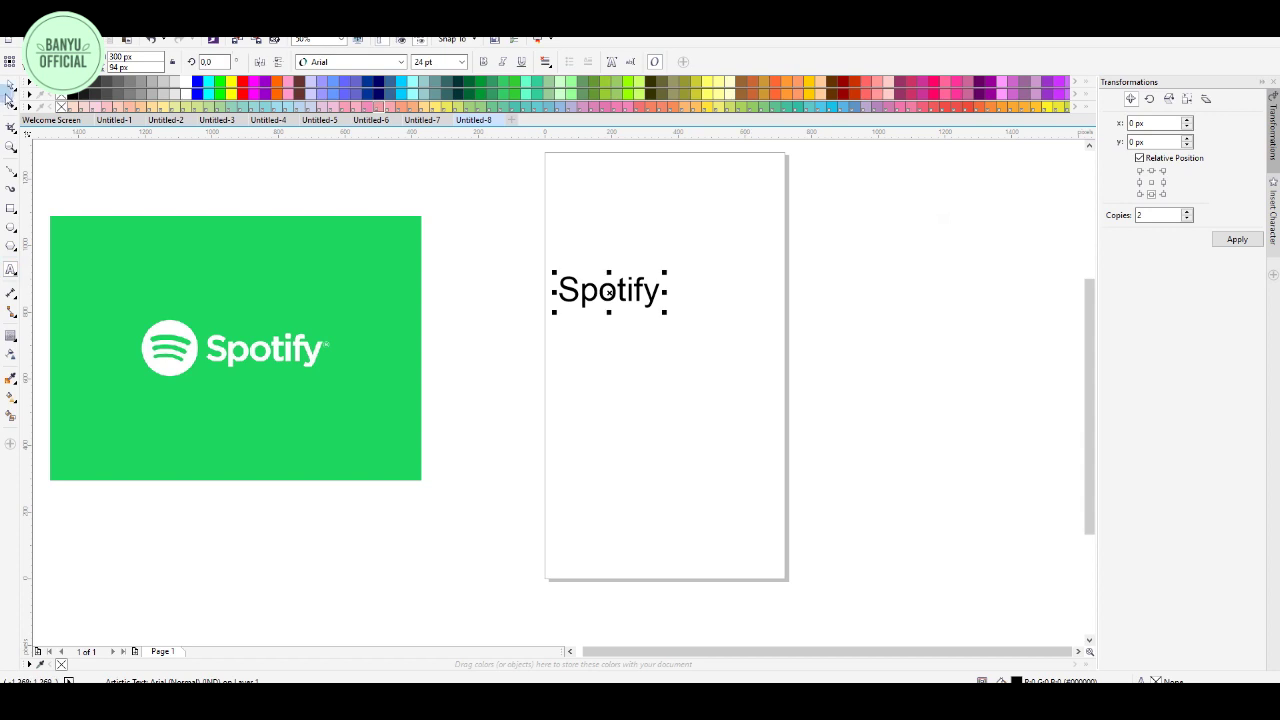
- Center the "Spotify" text on the page and set its font to Blank River
{"action": "key", "text": "p"}
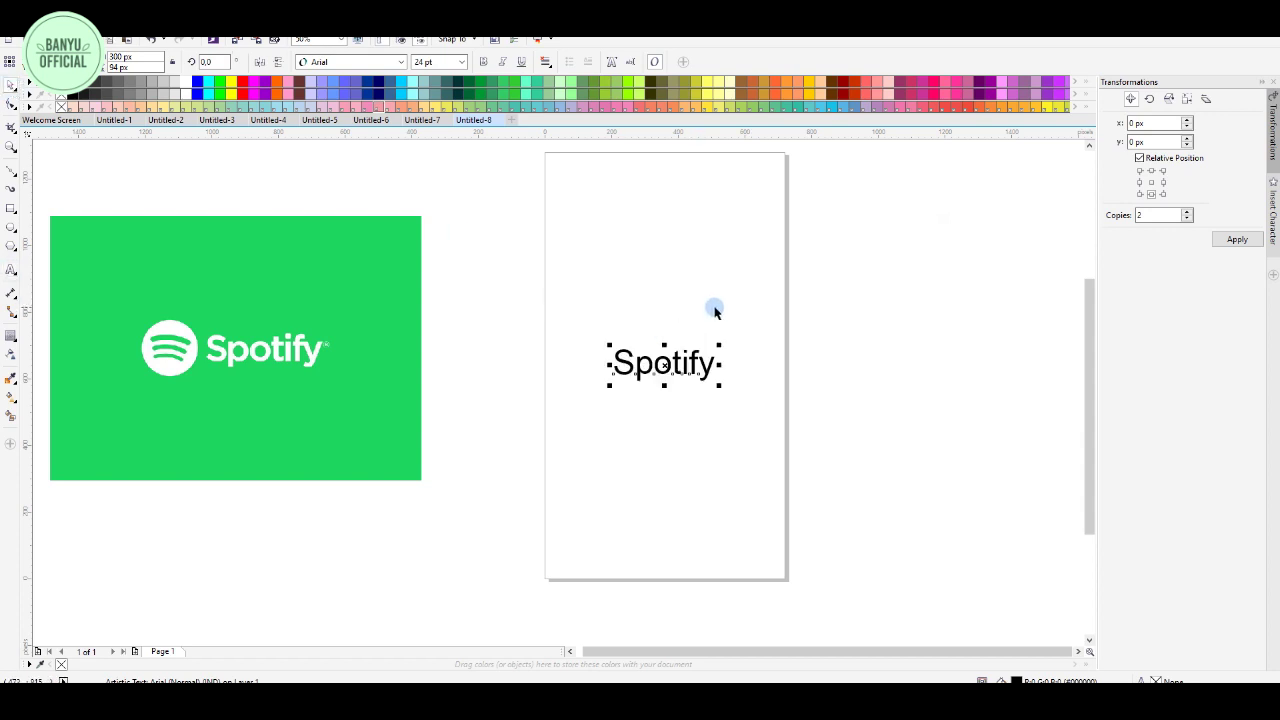
{"action": "left_click", "coordinate": [758, 279]}
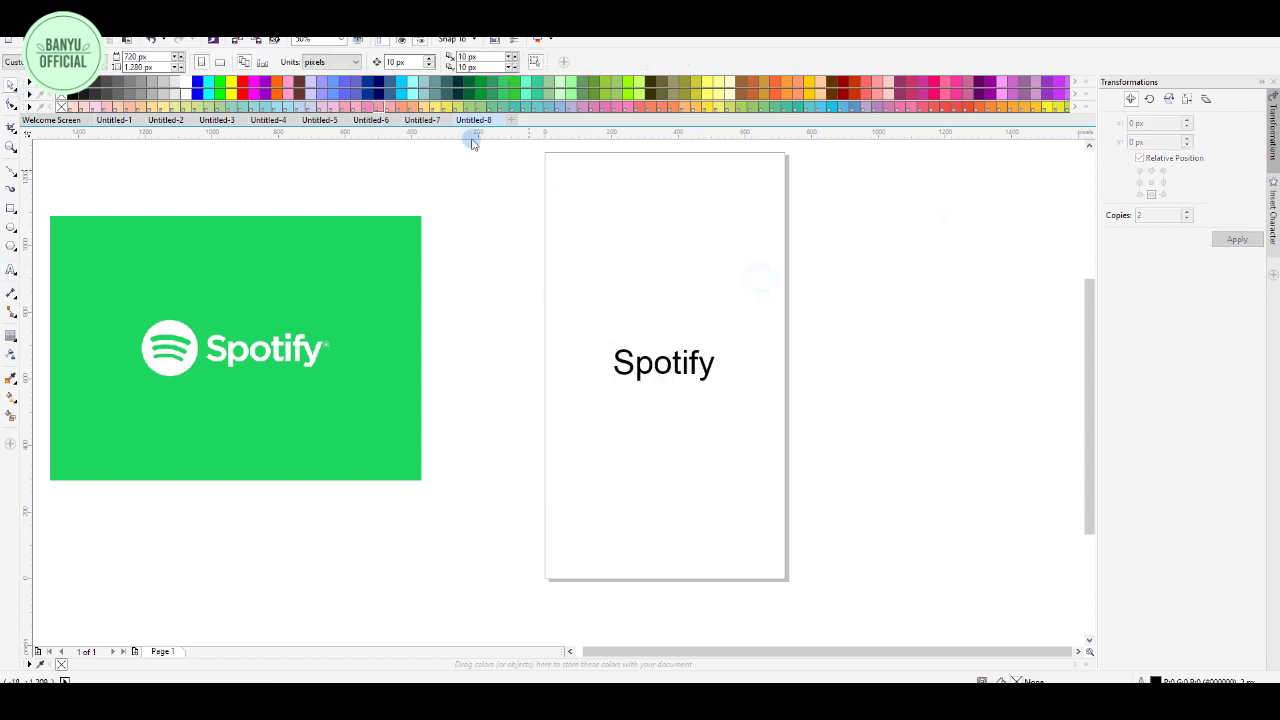
{"action": "left_click", "coordinate": [663, 364]}
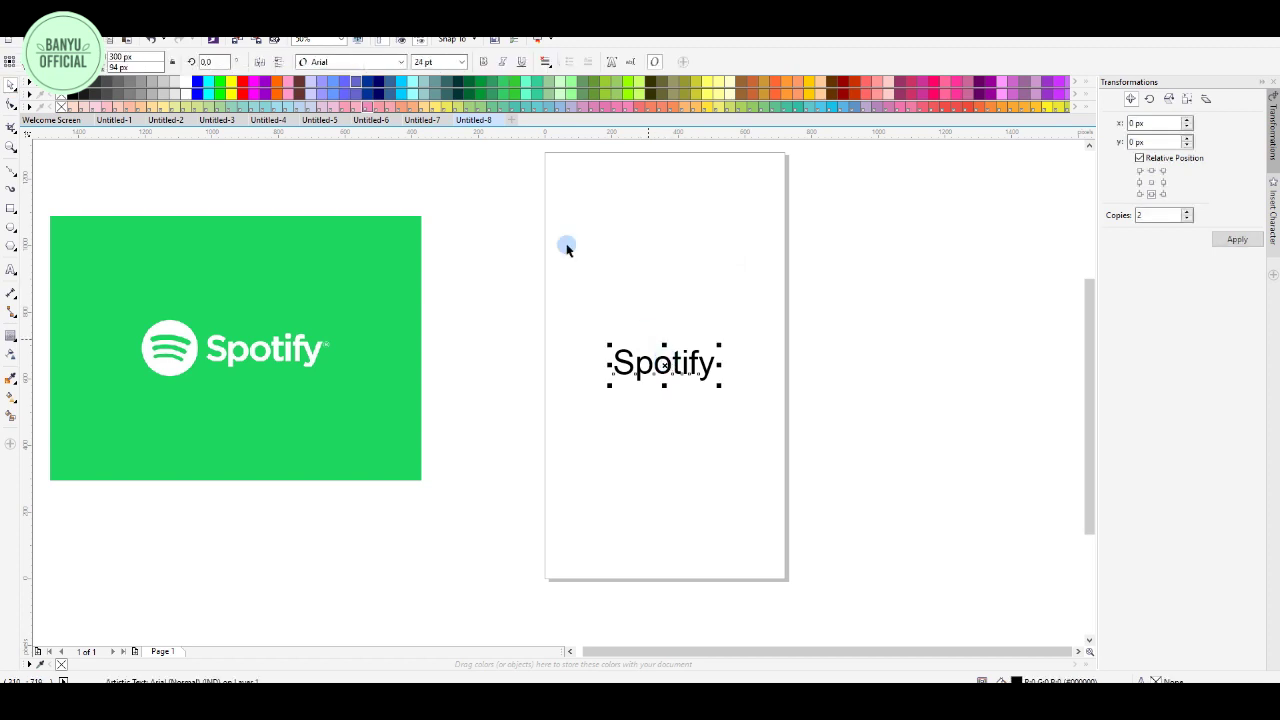
{"action": "left_click", "coordinate": [398, 62]}
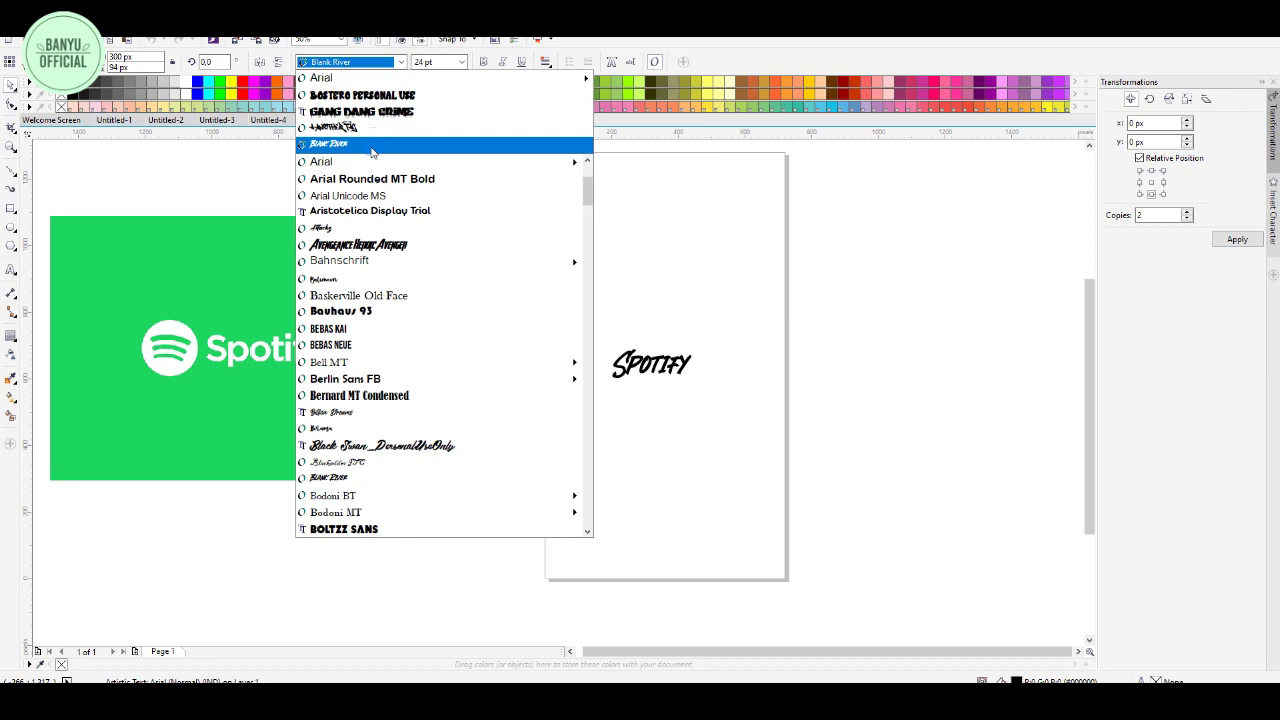
{"action": "left_click", "coordinate": [371, 150]}
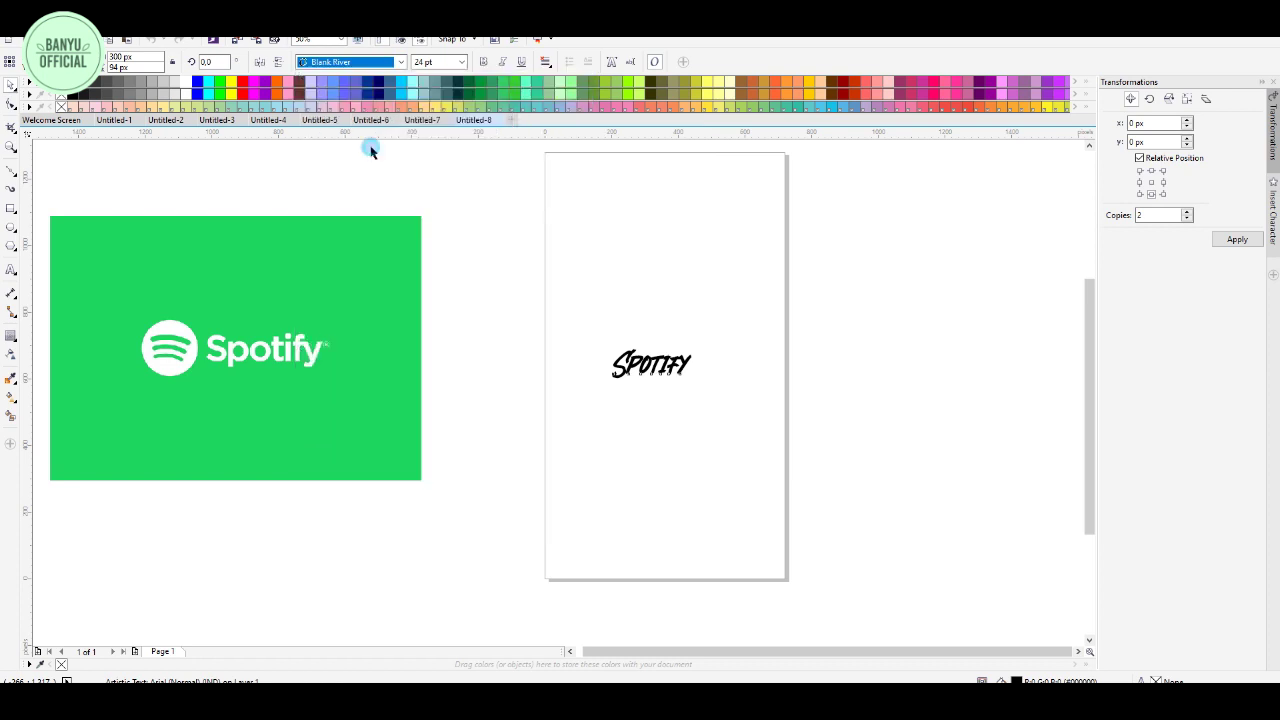
- Enlarge the "Spotify" text to about 504 × 184 px and center it on the page again
{"action": "left_click_drag", "start_coordinate": [757, 448], "coordinate": [789, 475]}
{"action": "key", "text": "p"}
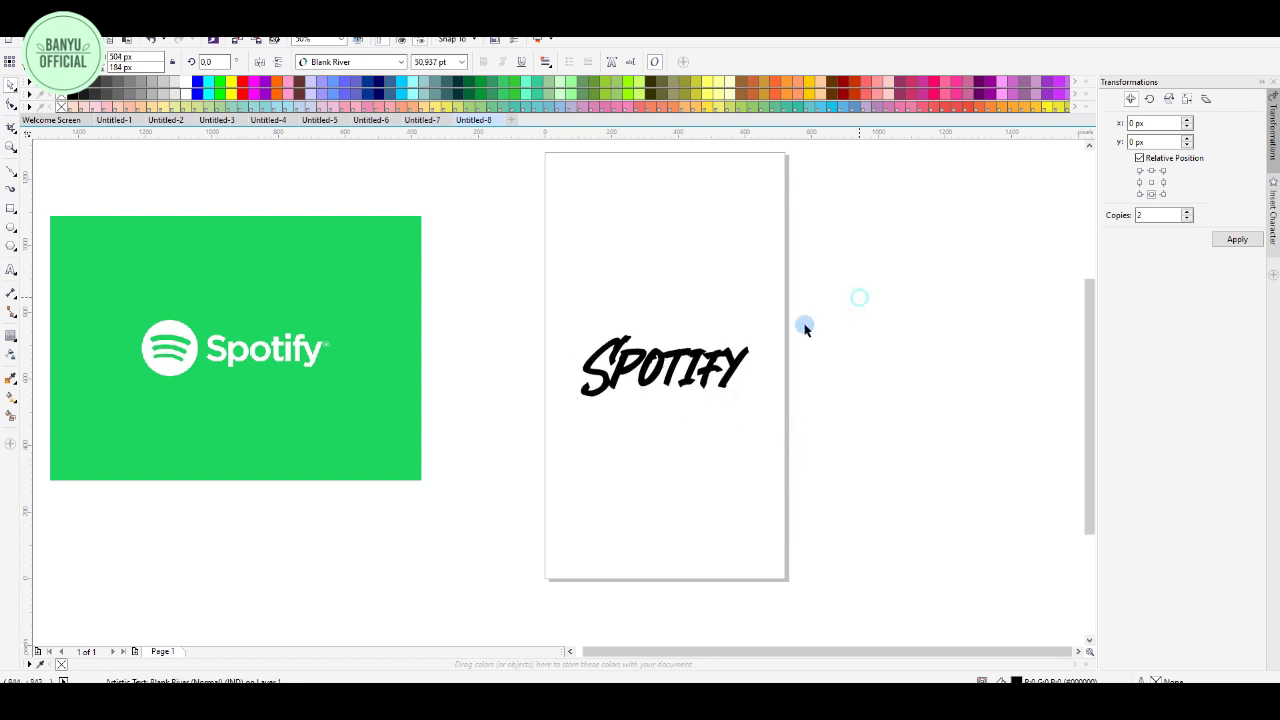
- Convert the "Spotify" text to curves and deselect it
{"action": "scroll", "coordinate": [651, 392], "scroll_direction": "up", "scroll_amount": 2}
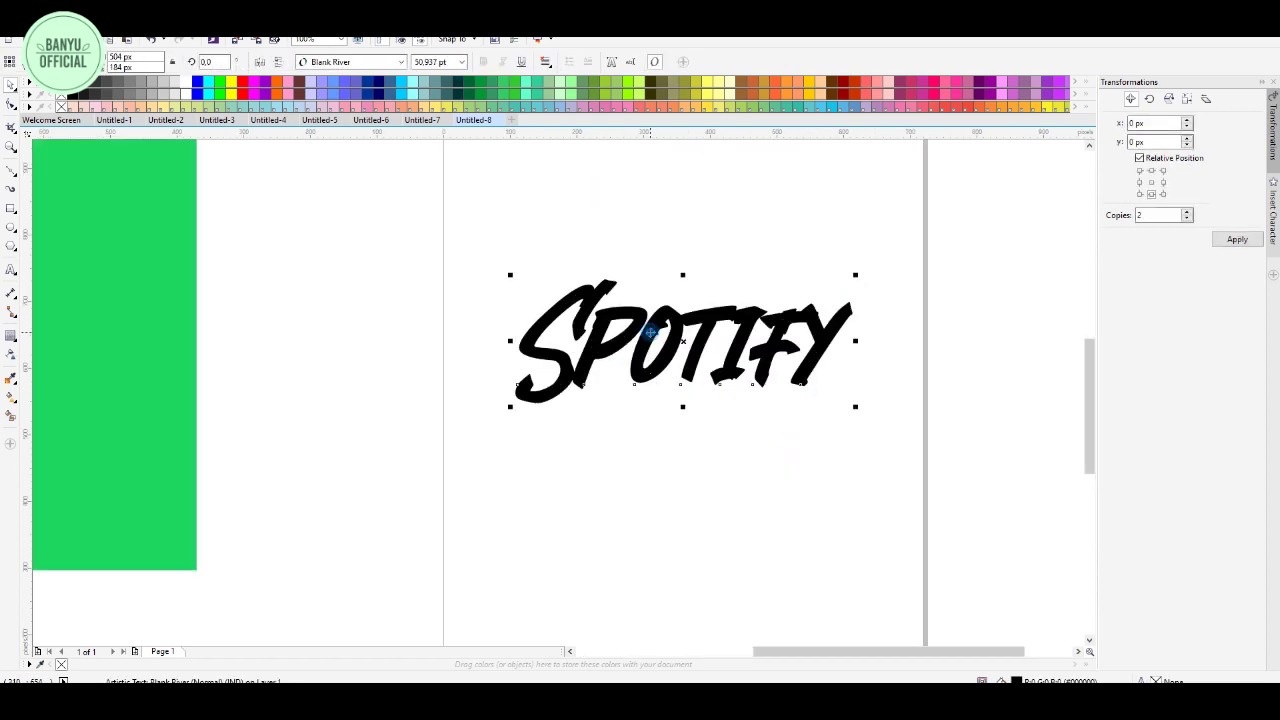
{"action": "right_click", "coordinate": [650, 334]}
{"action": "left_click", "coordinate": [684, 391]}
{"action": "scroll", "coordinate": [645, 372], "scroll_direction": "down", "scroll_amount": 2}
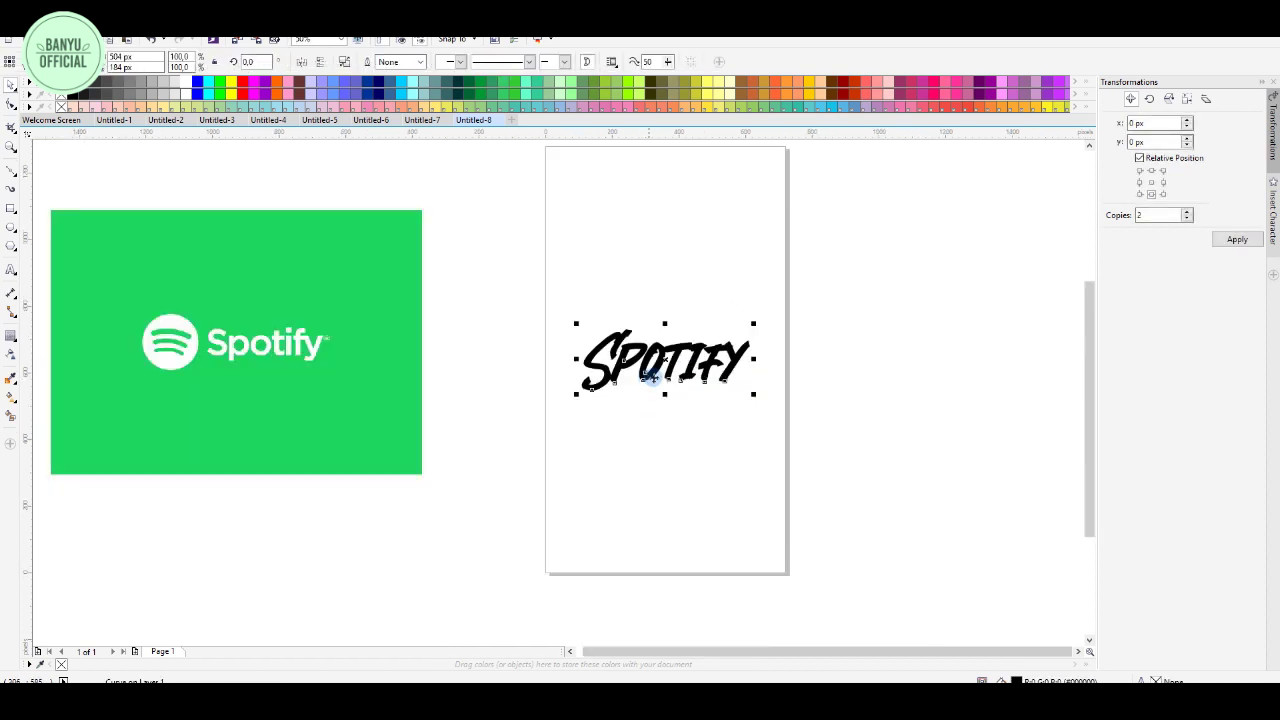
{"action": "scroll", "coordinate": [680, 363], "scroll_direction": "up", "scroll_amount": 2}
{"action": "left_click", "coordinate": [880, 357]}
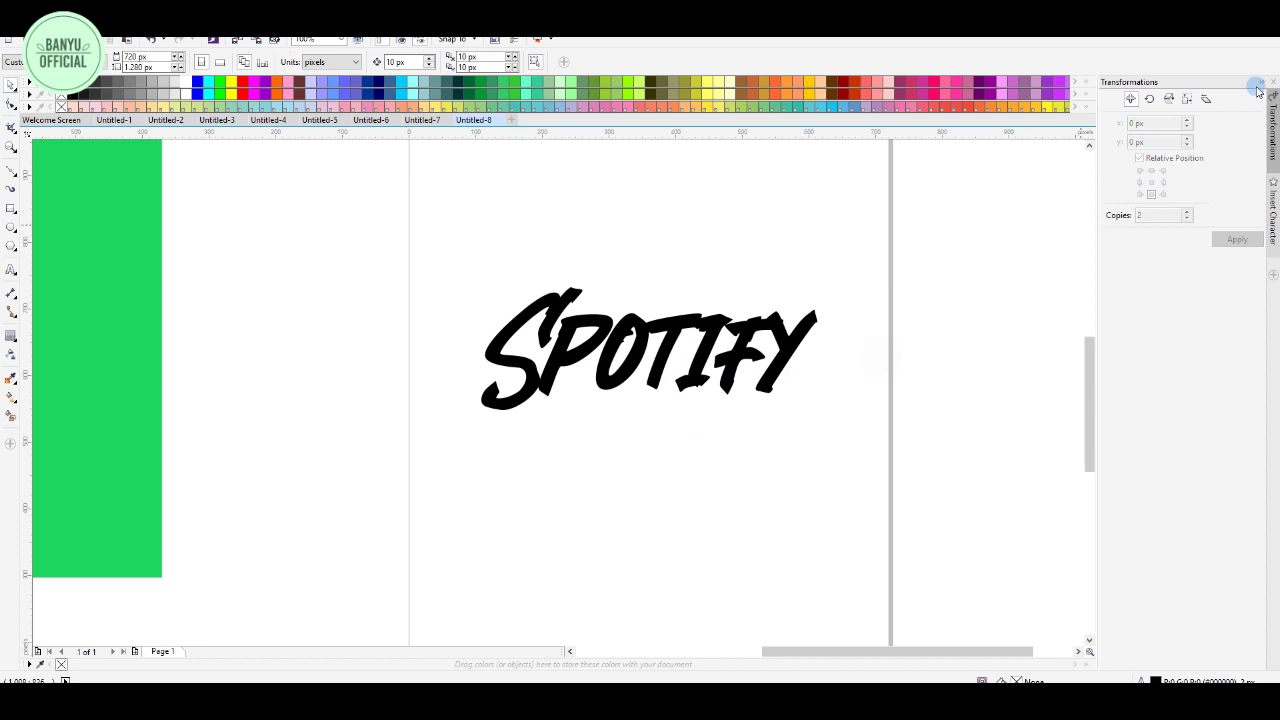
- Display the Blank River font's glyphs in the character insertion list
{"action": "left_click", "coordinate": [1272, 200]}
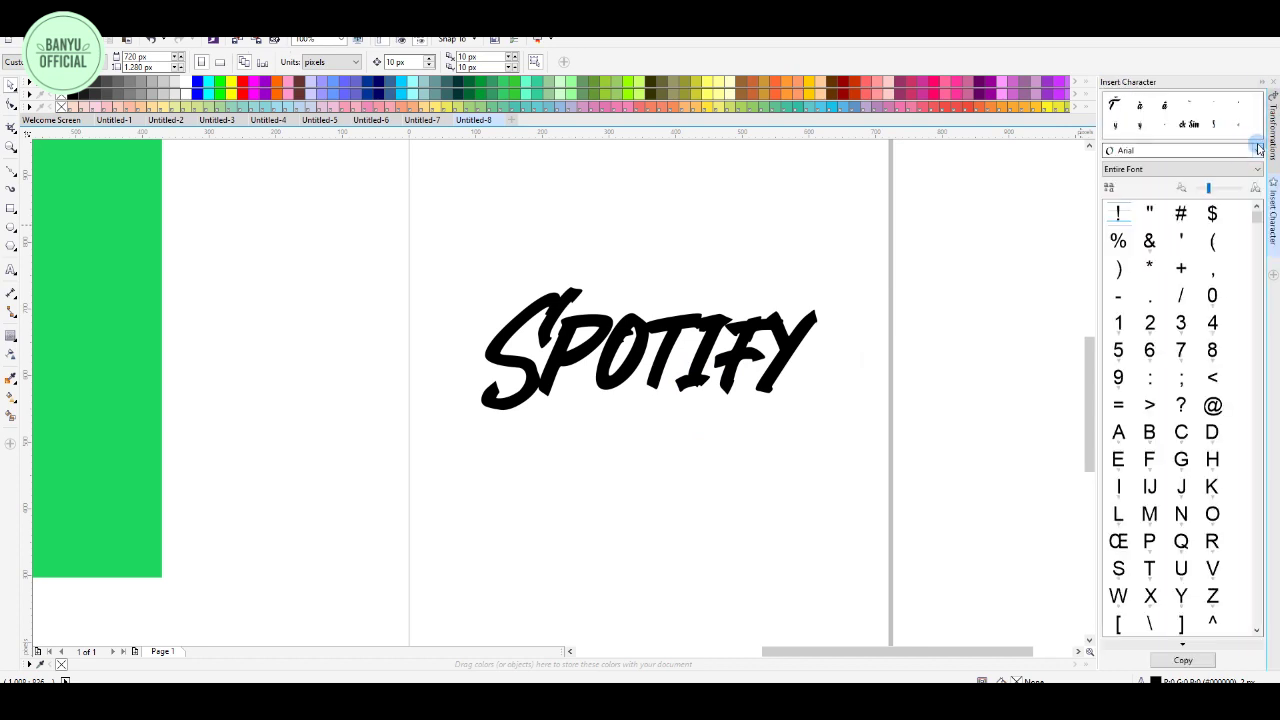
{"action": "left_click", "coordinate": [1260, 147]}
{"action": "left_click", "coordinate": [1235, 183]}
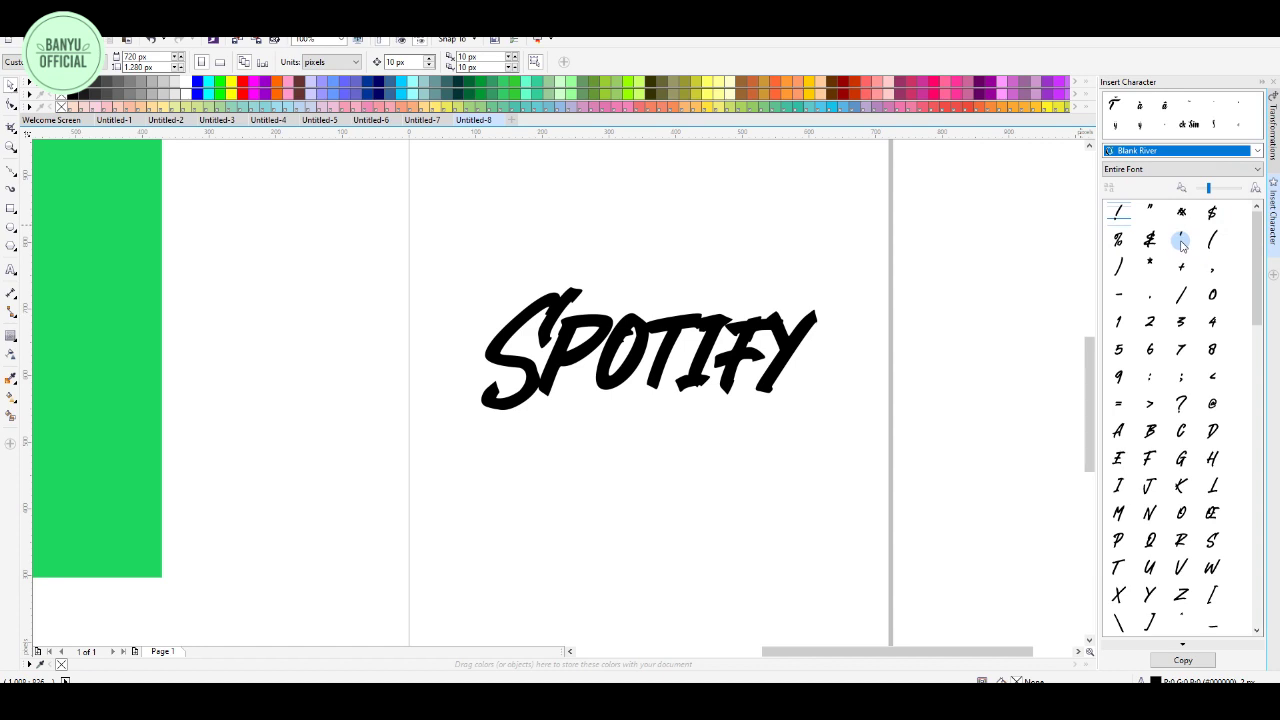
- Insert the Blank River zigzag underline swash, about 300 × 63 px, just below the "Spotify" lettering
{"action": "scroll", "coordinate": [1151, 386], "scroll_direction": "down", "scroll_amount": 3}
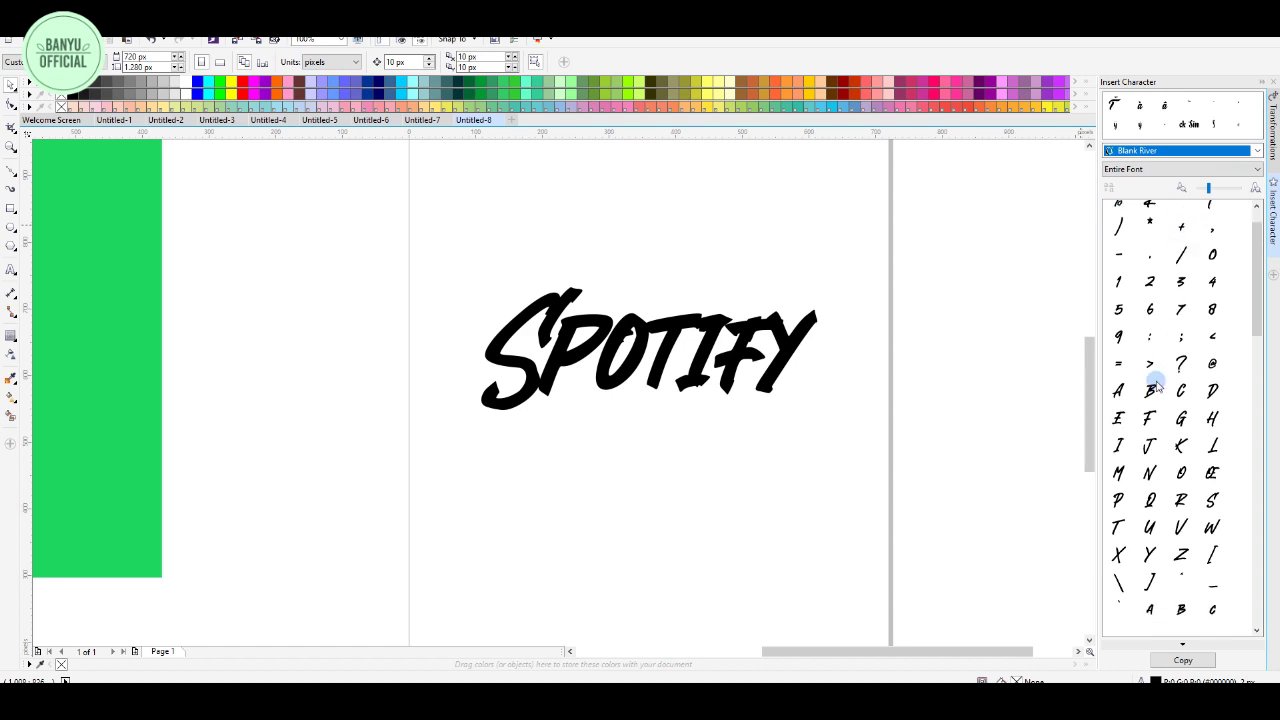
{"action": "scroll", "coordinate": [1161, 372], "scroll_direction": "down", "scroll_amount": 2}
{"action": "scroll", "coordinate": [1160, 370], "scroll_direction": "down", "scroll_amount": 1}
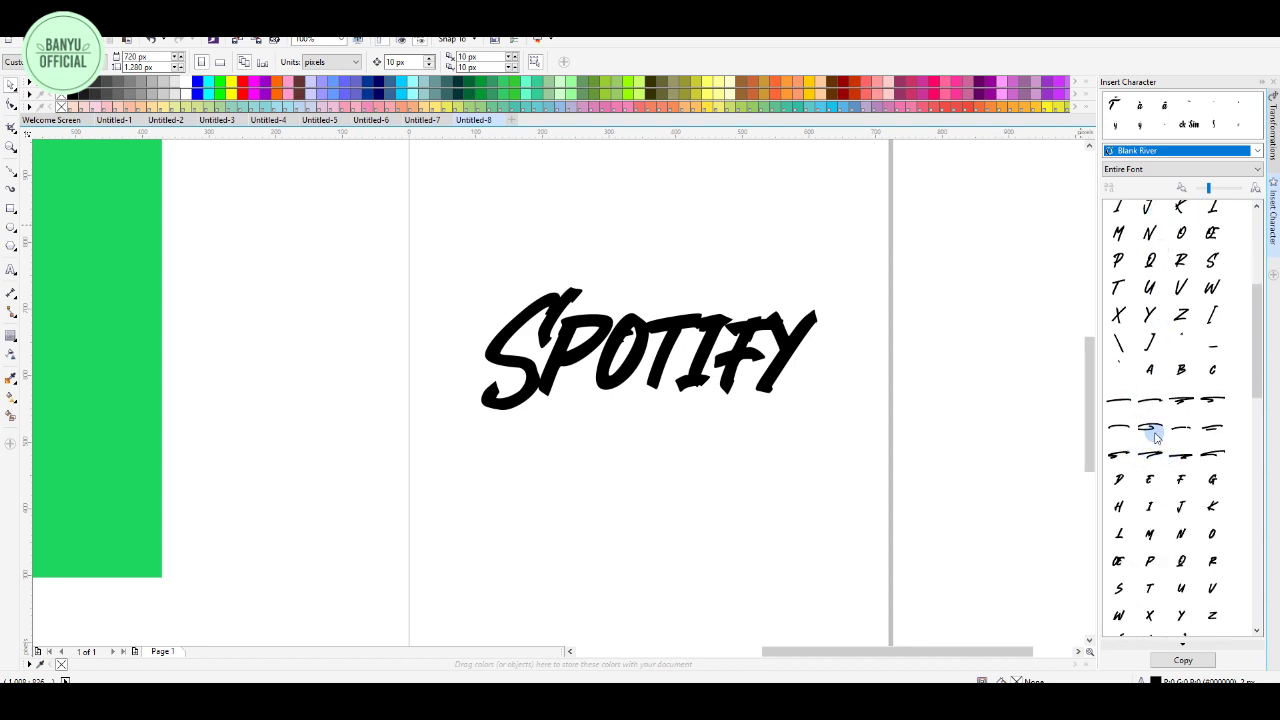
{"action": "mouse_move", "coordinate": [1190, 403]}
{"action": "left_mouse_down"}
{"action": "mouse_move", "coordinate": [729, 423]}
{"action": "mouse_move", "coordinate": [652, 413]}
{"action": "mouse_move", "coordinate": [672, 414]}
{"action": "mouse_move", "coordinate": [663, 406]}
{"action": "left_mouse_up"}
{"action": "left_click_drag", "start_coordinate": [725, 434], "coordinate": [756, 447]}
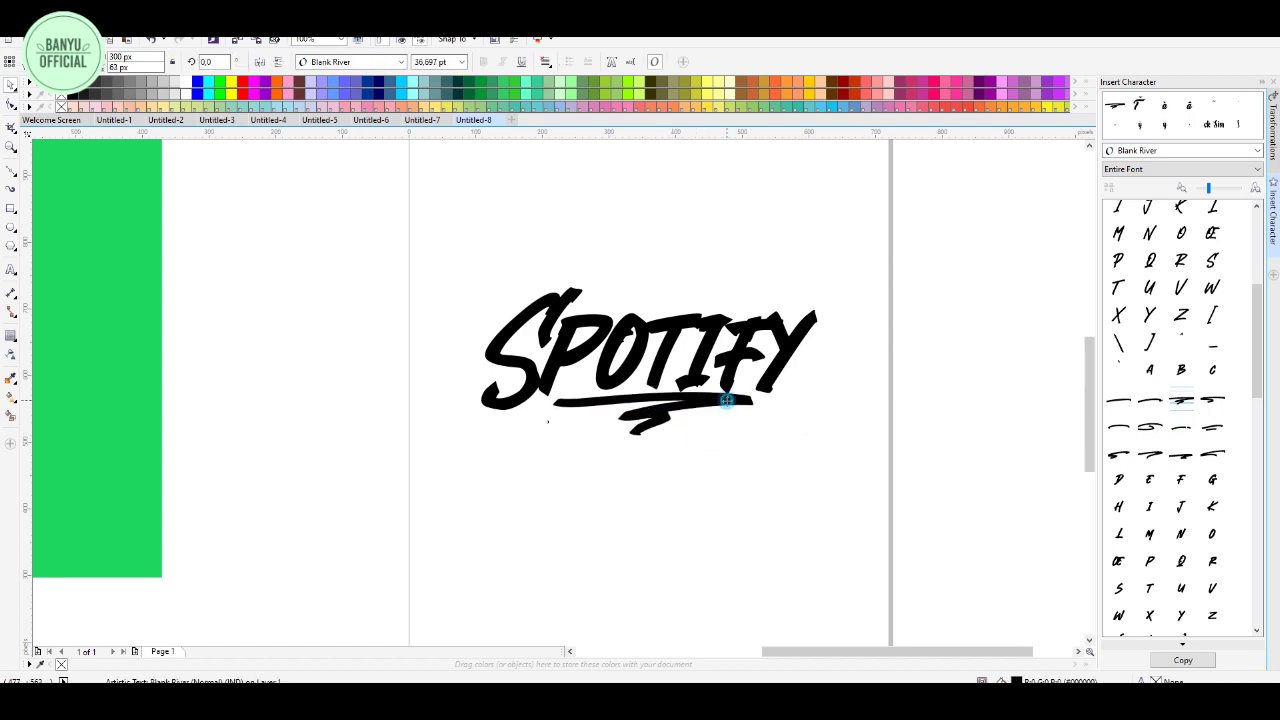
{"action": "key", "text": "Escape"}
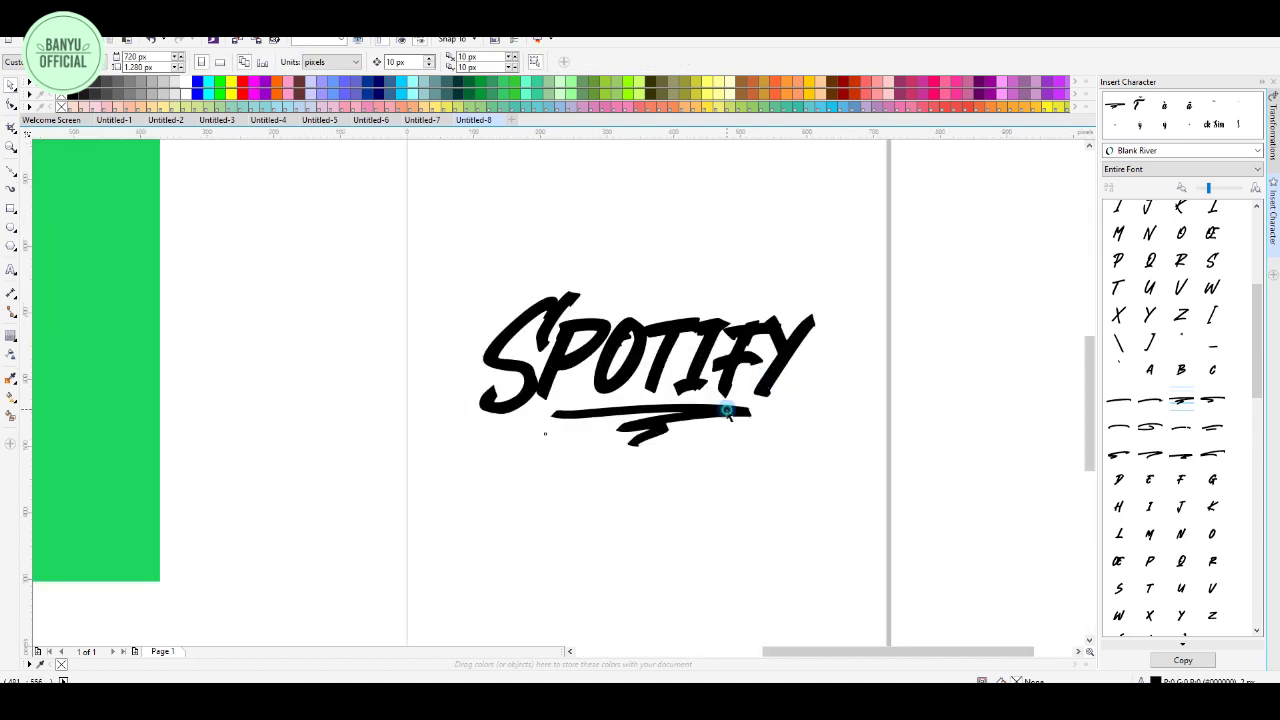
- Convert the underline swash below the lettering to curves and deselect it
{"action": "right_click", "coordinate": [727, 410]}
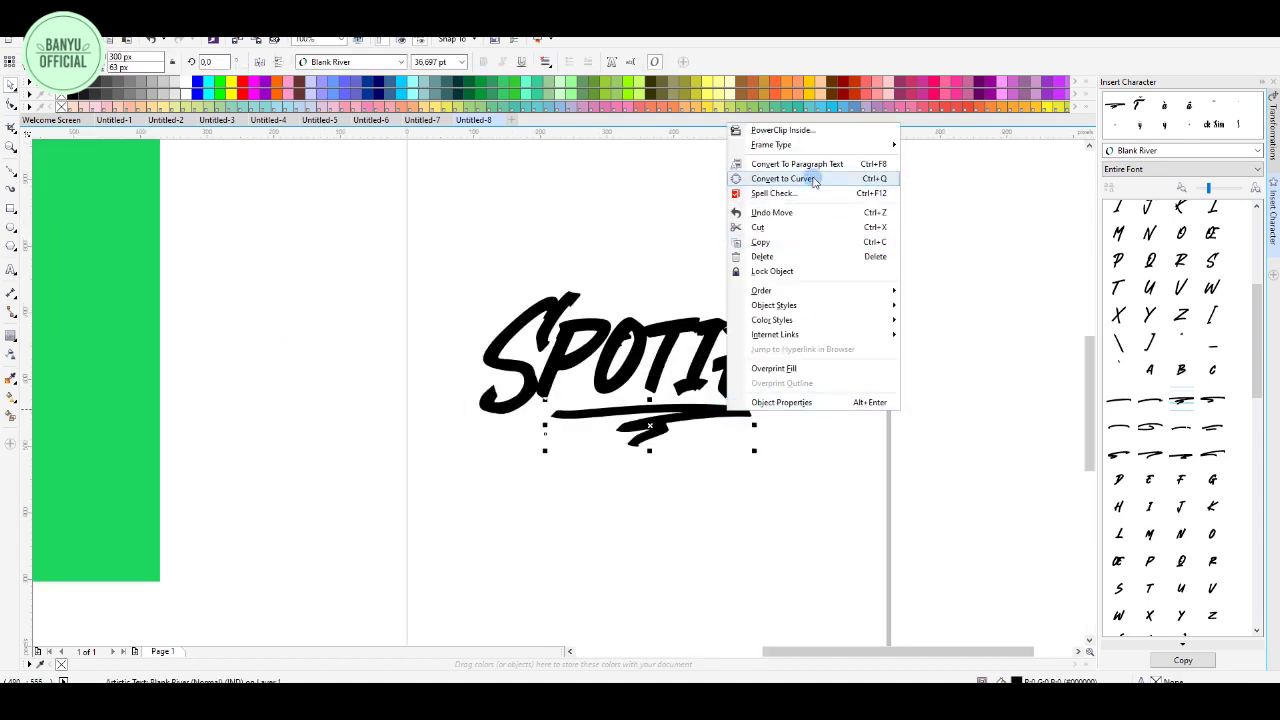
{"action": "left_click", "coordinate": [814, 178]}
{"action": "left_click", "coordinate": [882, 294]}
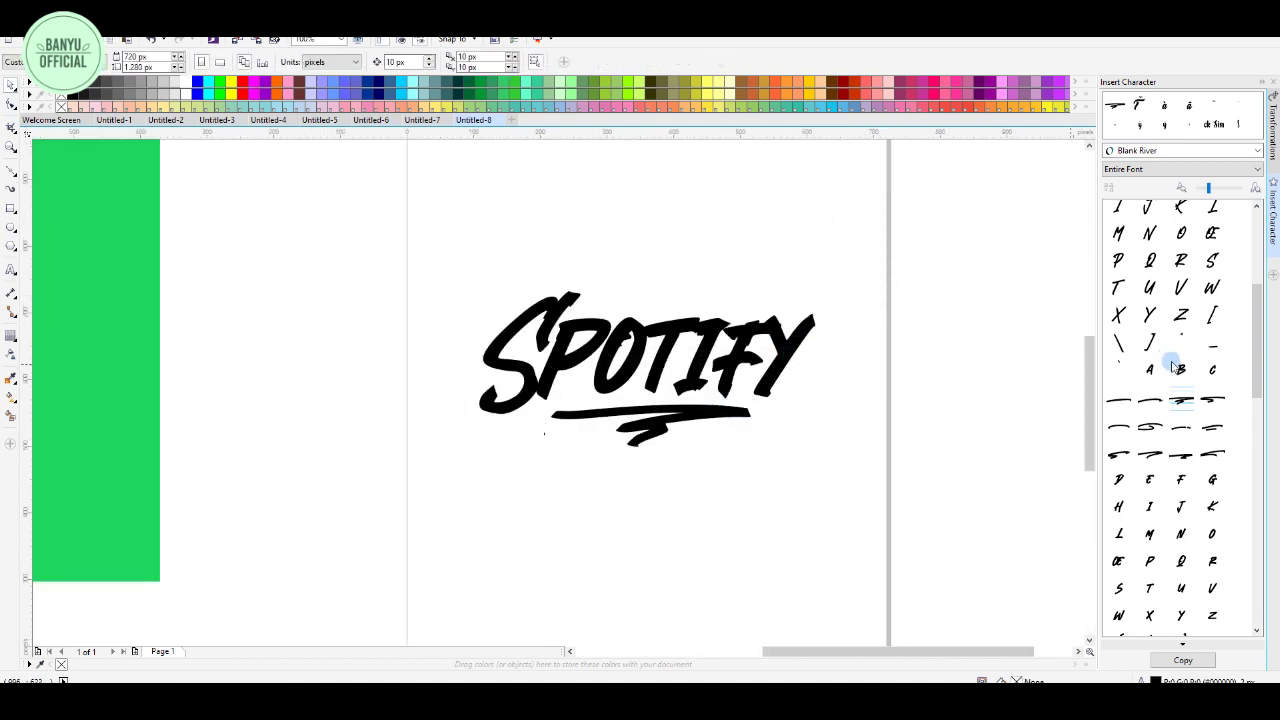
- Examine the whole list of Blank River glyphs for other swashes and alternate characters
{"action": "scroll", "coordinate": [1226, 430], "scroll_direction": "down", "scroll_amount": 3}
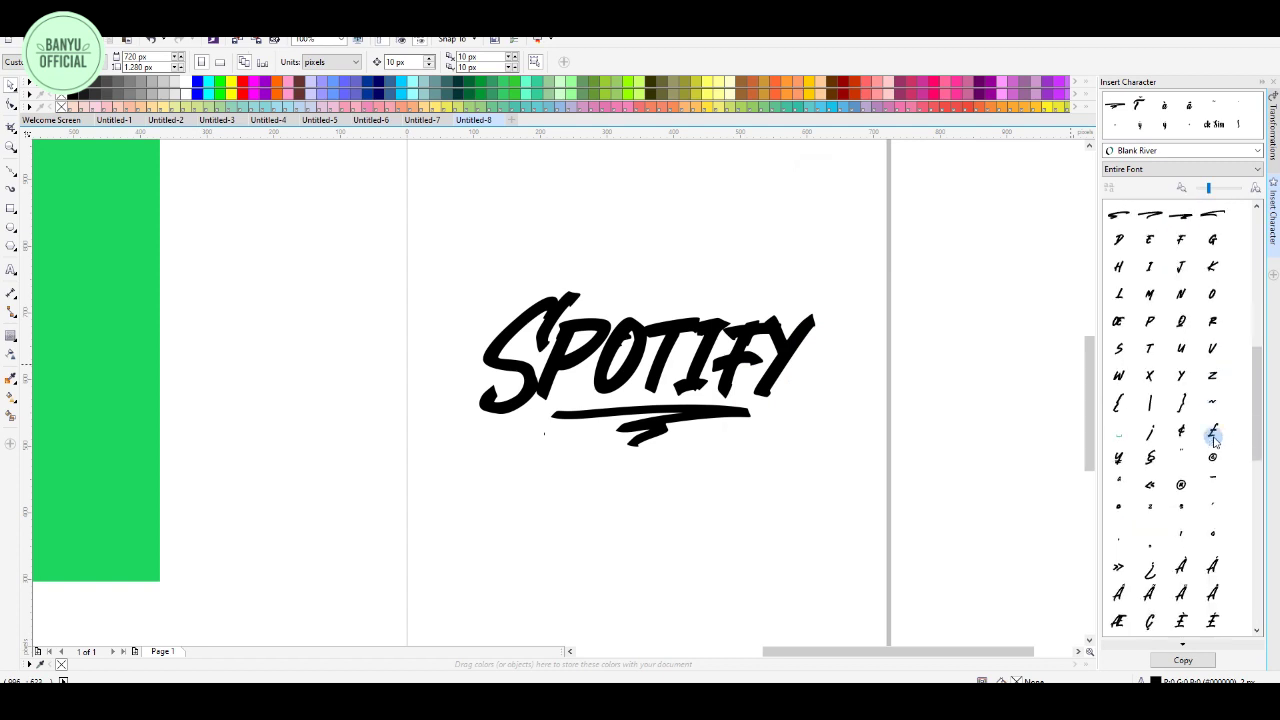
{"action": "scroll", "coordinate": [1214, 438], "scroll_direction": "down", "scroll_amount": 3}
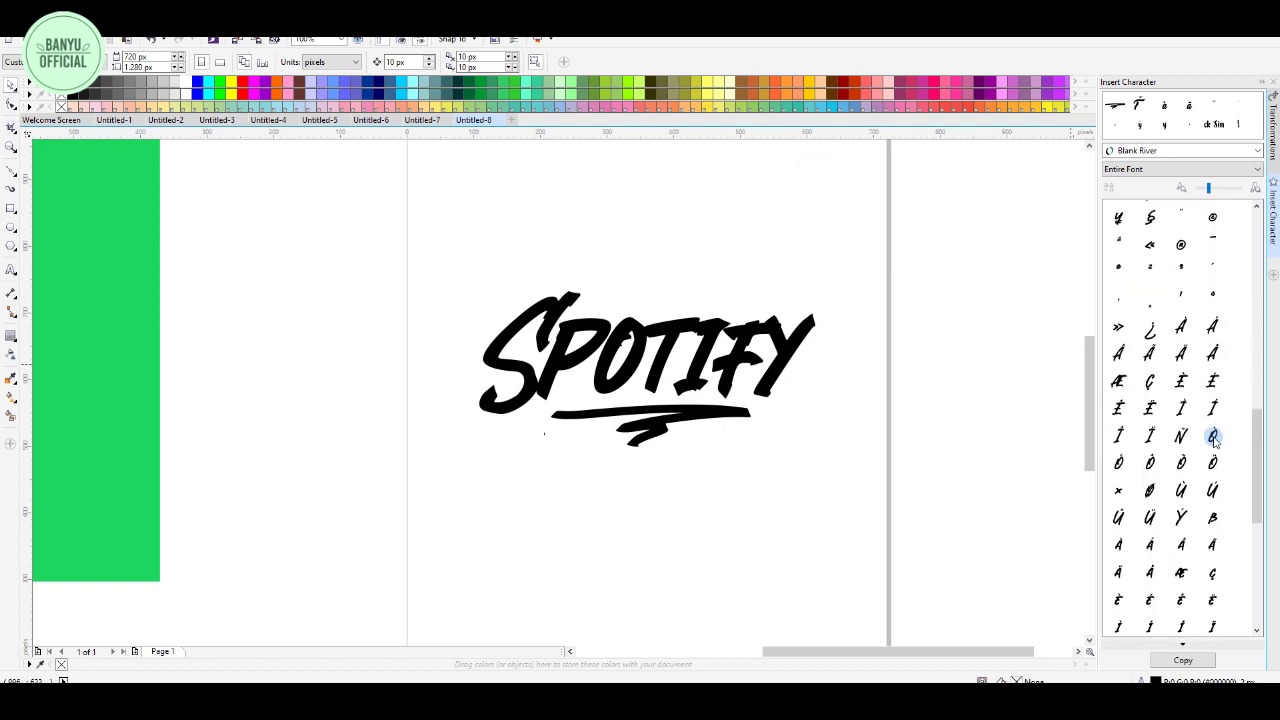
{"action": "scroll", "coordinate": [1214, 440], "scroll_direction": "down", "scroll_amount": 5}
{"action": "scroll", "coordinate": [1214, 440], "scroll_direction": "down", "scroll_amount": 1}
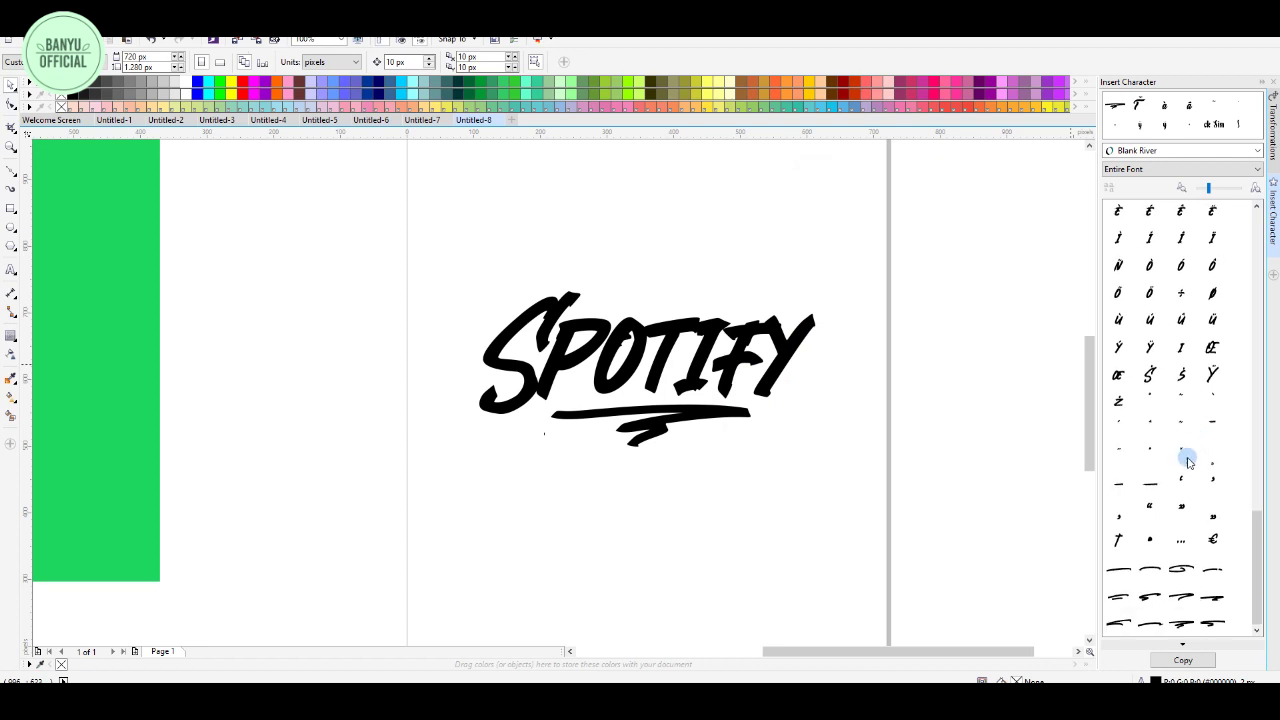
{"action": "scroll", "coordinate": [1182, 458], "scroll_direction": "up", "scroll_amount": 7}
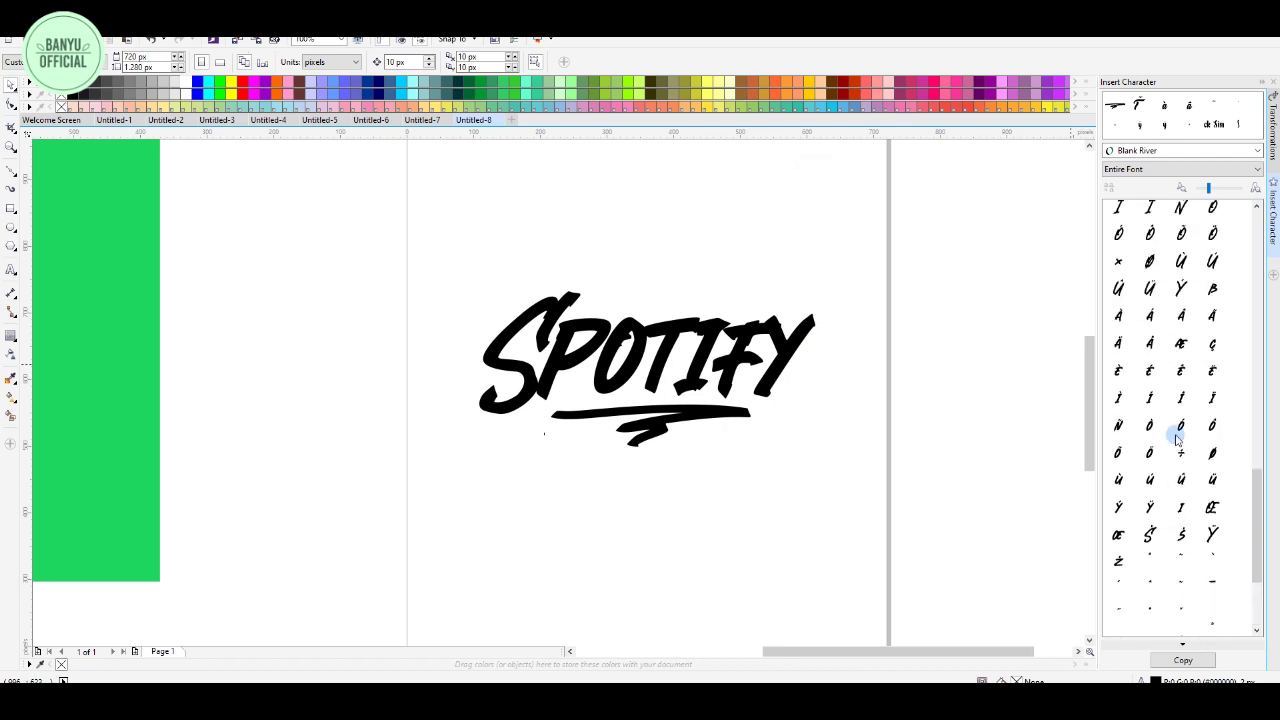
{"action": "scroll", "coordinate": [1178, 440], "scroll_direction": "up", "scroll_amount": 6}
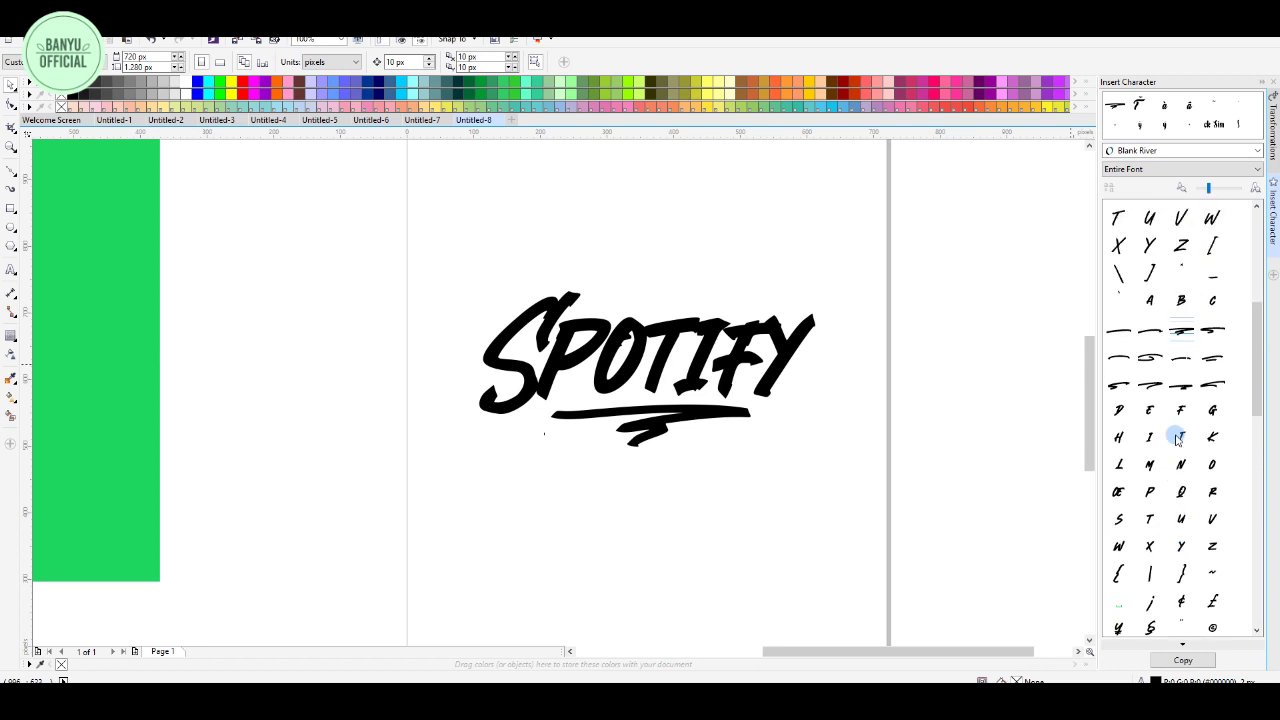
{"action": "scroll", "coordinate": [1140, 478], "scroll_direction": "up", "scroll_amount": 3}
{"action": "scroll", "coordinate": [1140, 478], "scroll_direction": "up", "scroll_amount": 4}
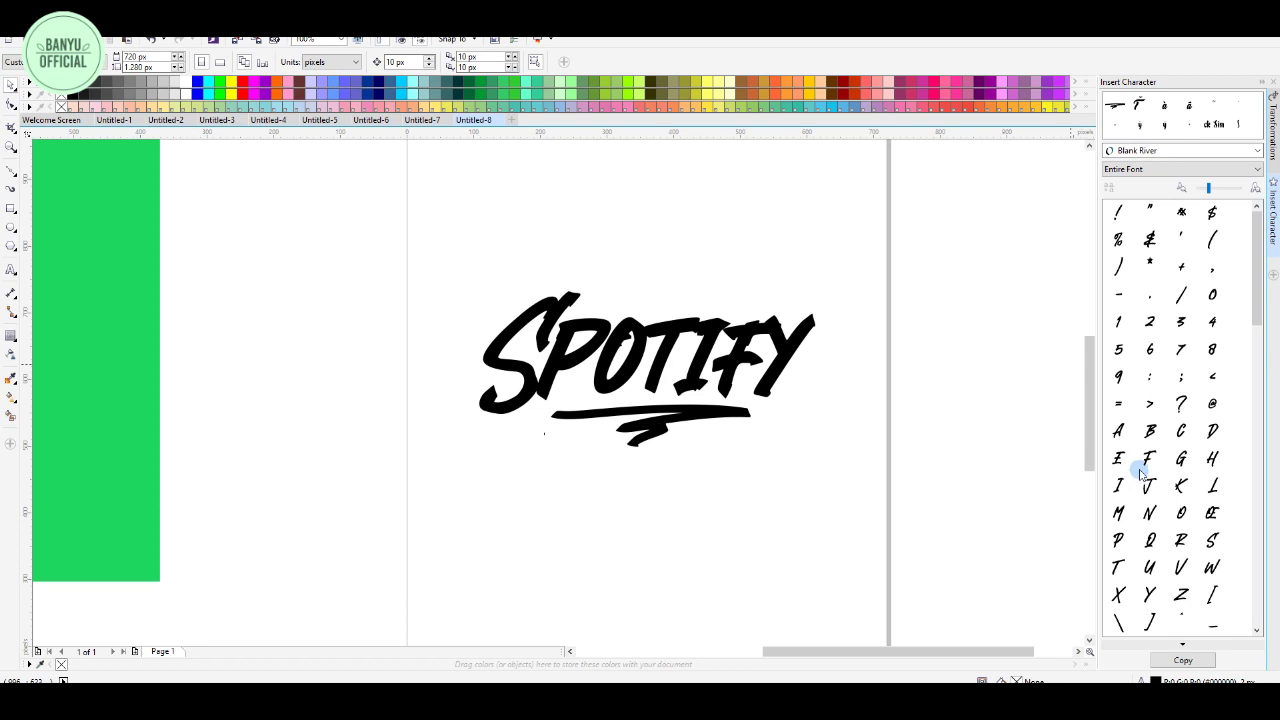
{"action": "left_click", "coordinate": [11, 270]}
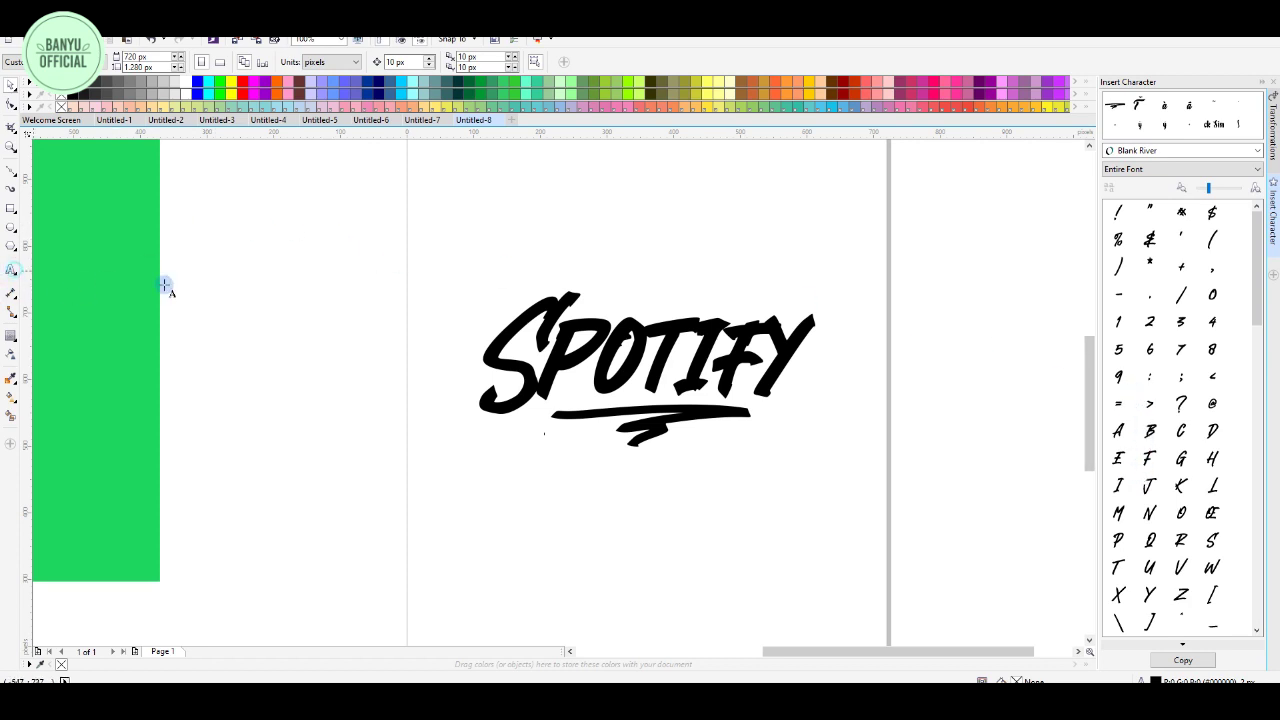
{"action": "left_click", "coordinate": [590, 252]}
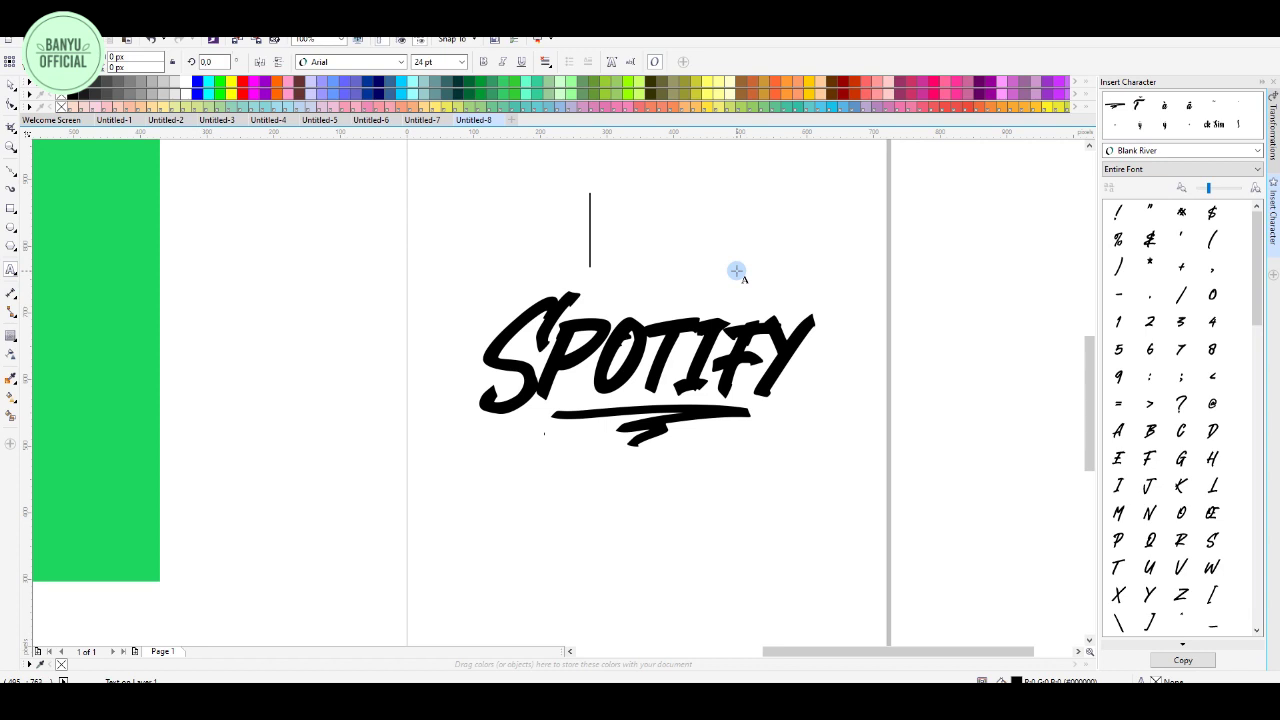
{"action": "type", "text": "("}
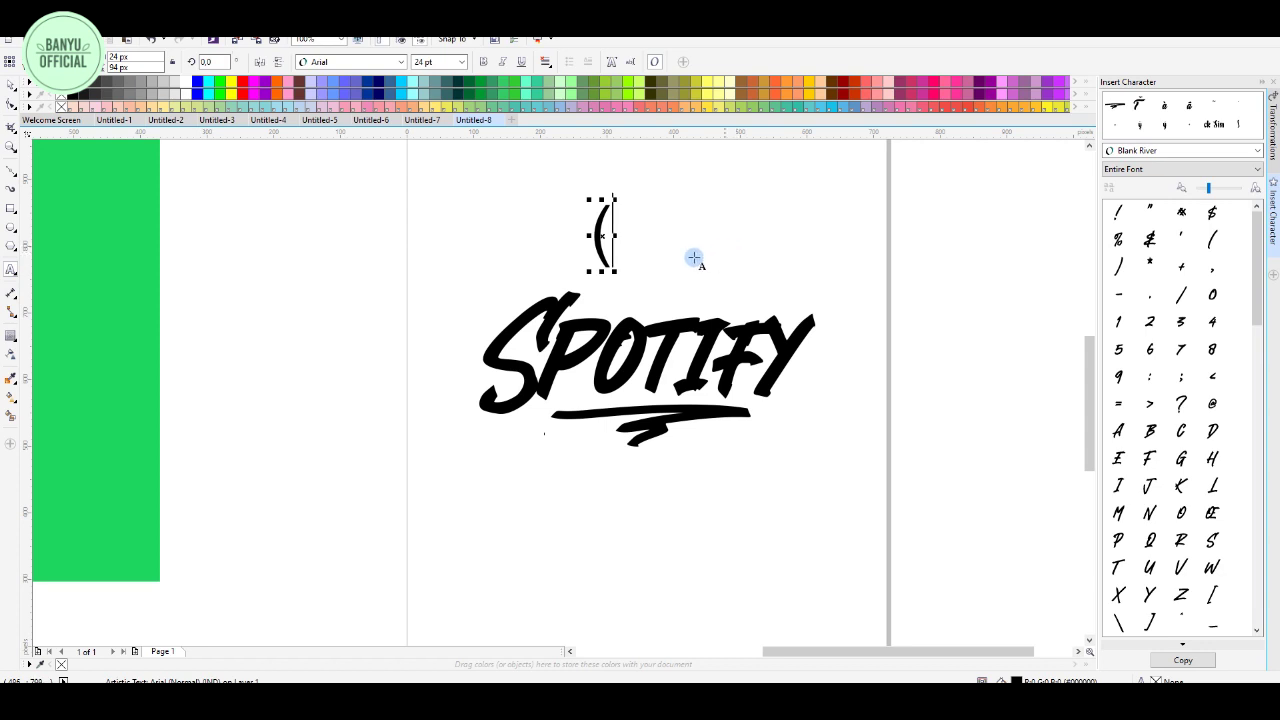
{"action": "key", "text": "BackSpace"}
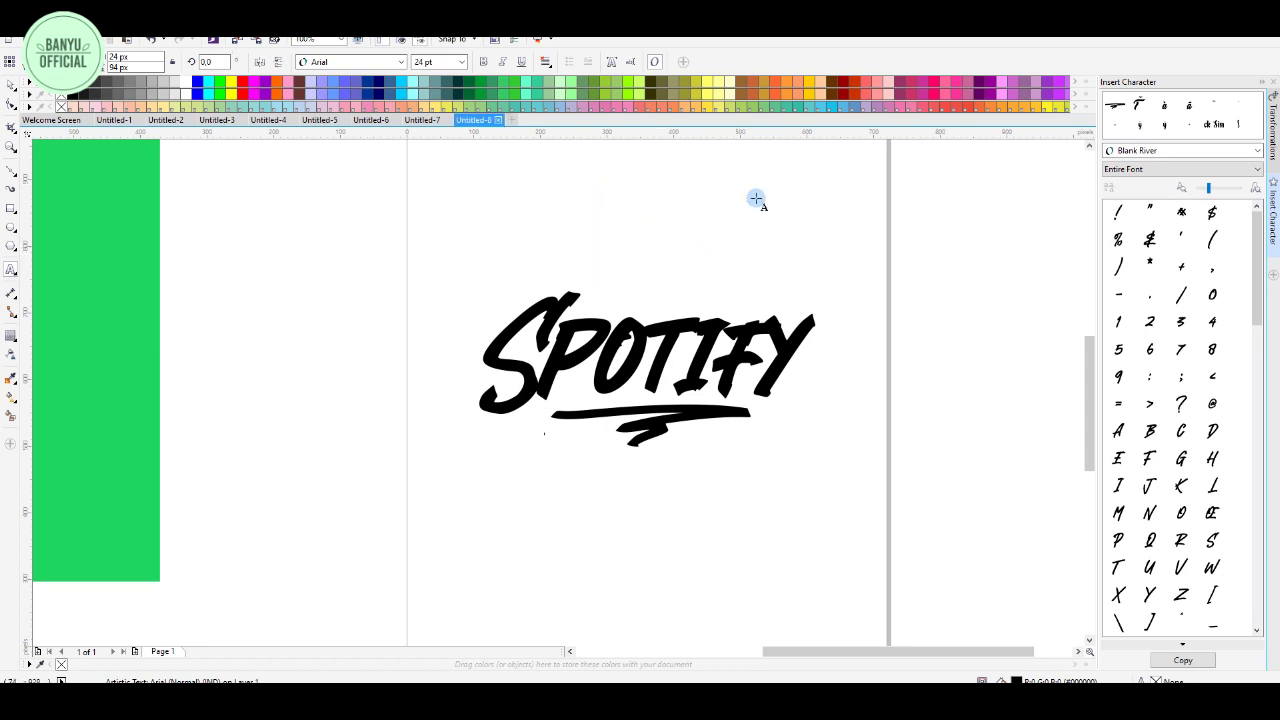
- Hide the pixel grid over the reference logo's round icon to prepare for close-up tracing
{"action": "scroll", "coordinate": [757, 329], "scroll_direction": "down", "scroll_amount": 4}
{"action": "scroll", "coordinate": [465, 288], "scroll_direction": "up", "scroll_amount": 4}
{"action": "scroll", "coordinate": [613, 285], "scroll_direction": "up", "scroll_amount": 3}
{"action": "key", "text": "F10"}
{"action": "scroll", "coordinate": [590, 234], "scroll_direction": "up", "scroll_amount": 2}
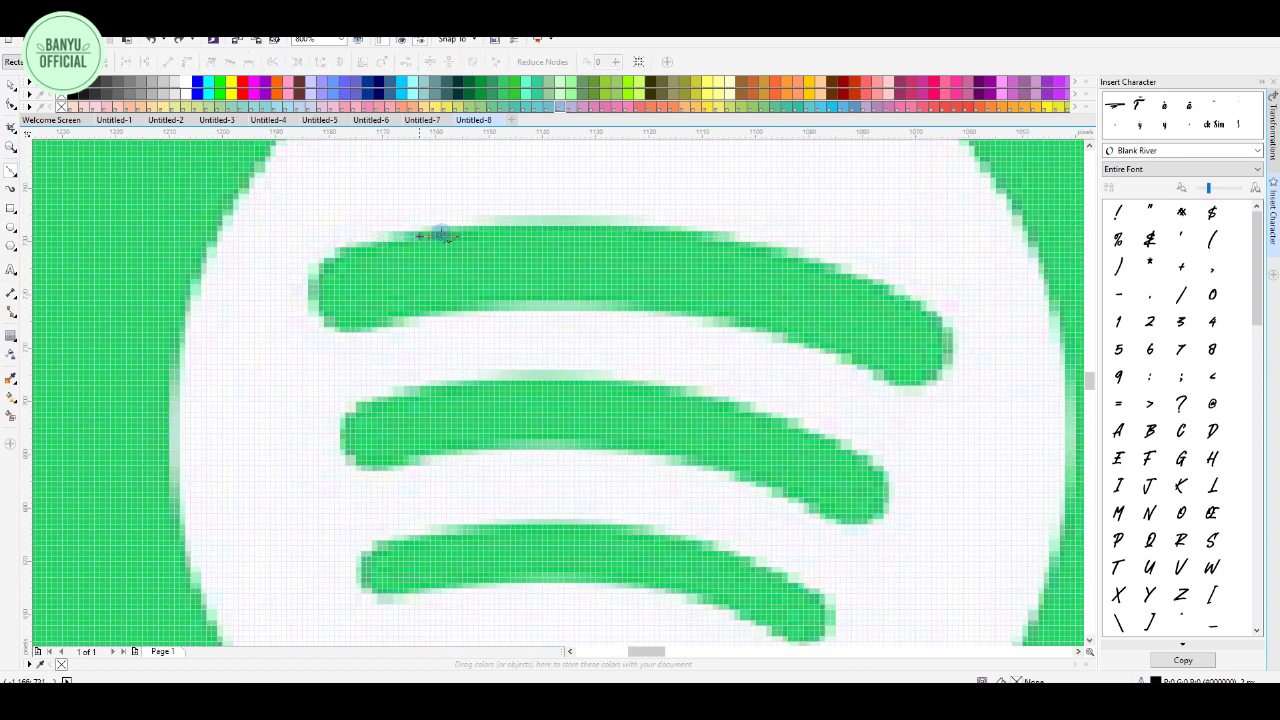
{"action": "left_click", "coordinate": [62, 30]}
{"action": "left_click", "coordinate": [88, 95]}
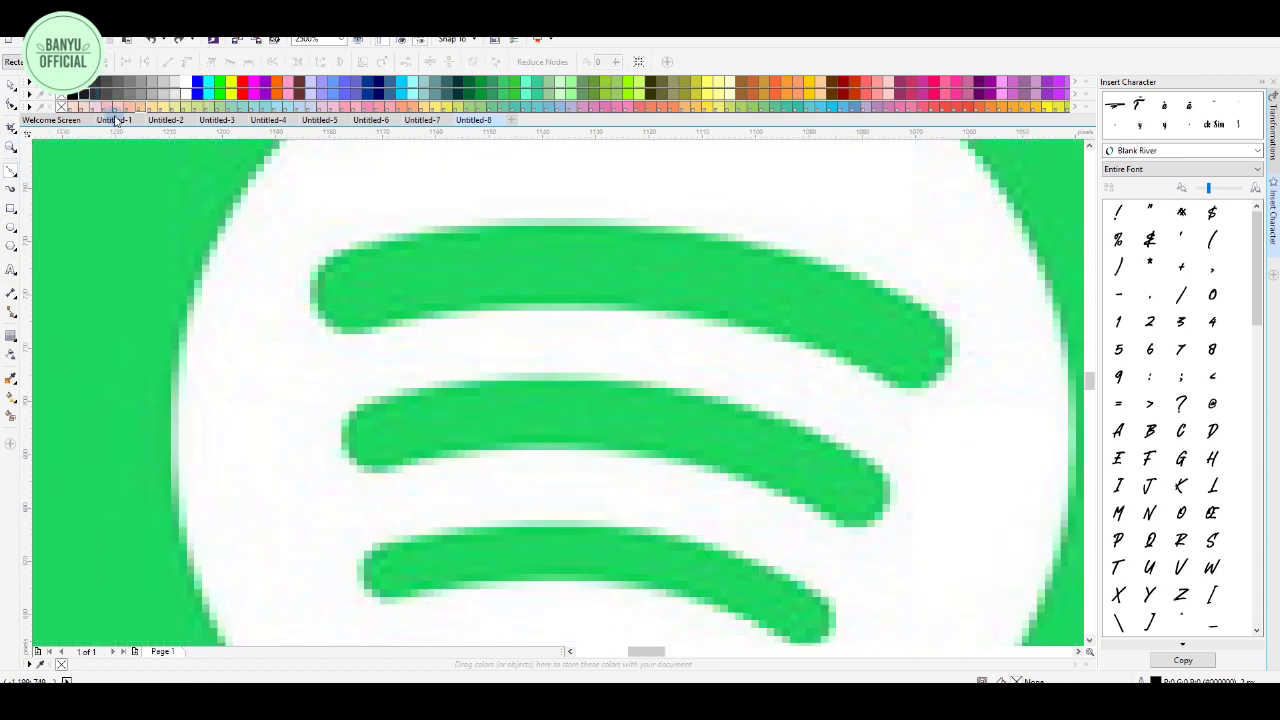
- Trace the uppermost green bar of the reference logo's icon as one closed Bezier curve with rounded ends
{"action": "left_click", "coordinate": [341, 253]}
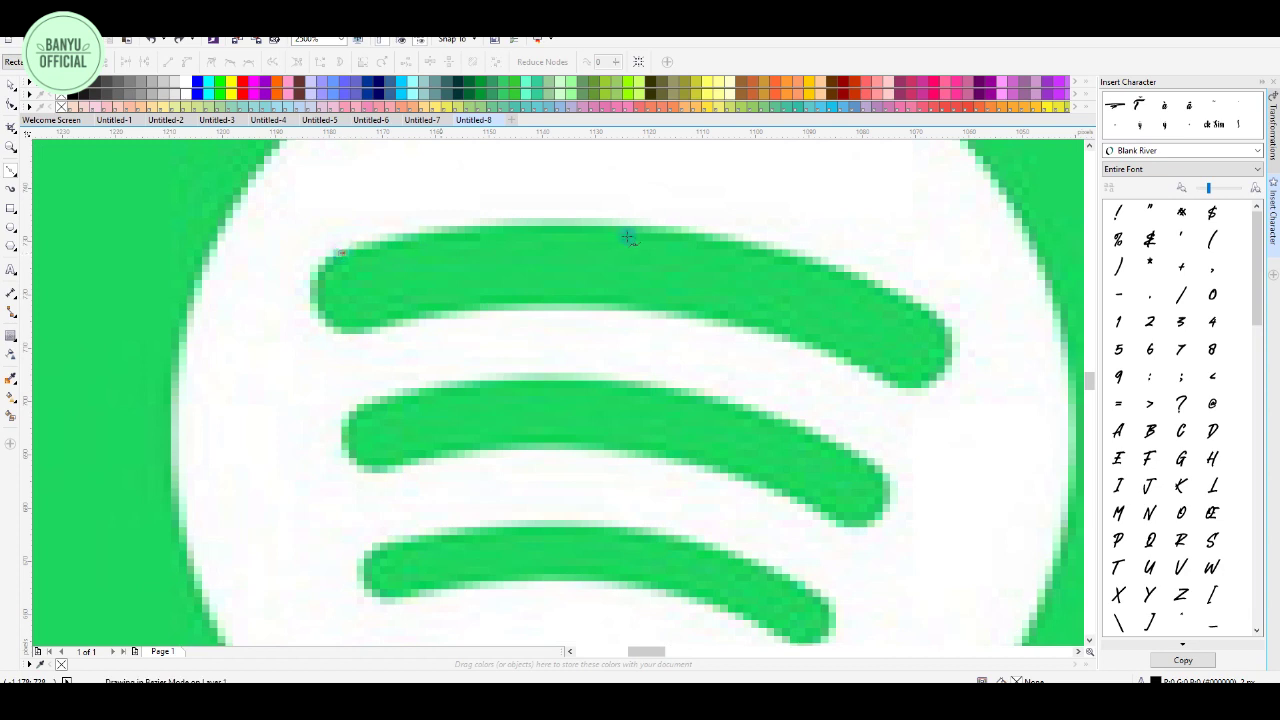
{"action": "left_click_drag", "start_coordinate": [630, 224], "coordinate": [807, 238]}
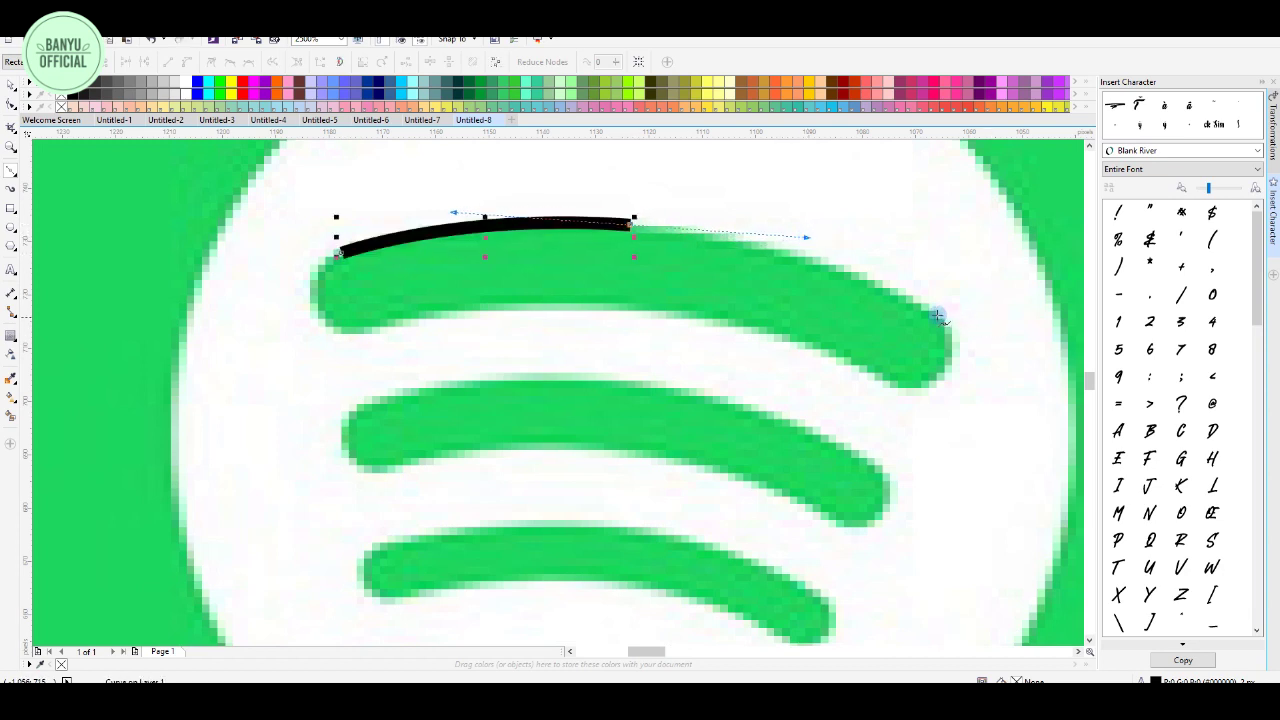
{"action": "left_click", "coordinate": [933, 312]}
{"action": "mouse_move", "coordinate": [907, 393]}
{"action": "left_mouse_down"}
{"action": "mouse_move", "coordinate": [830, 386]}
{"action": "mouse_move", "coordinate": [825, 405]}
{"action": "left_mouse_up"}
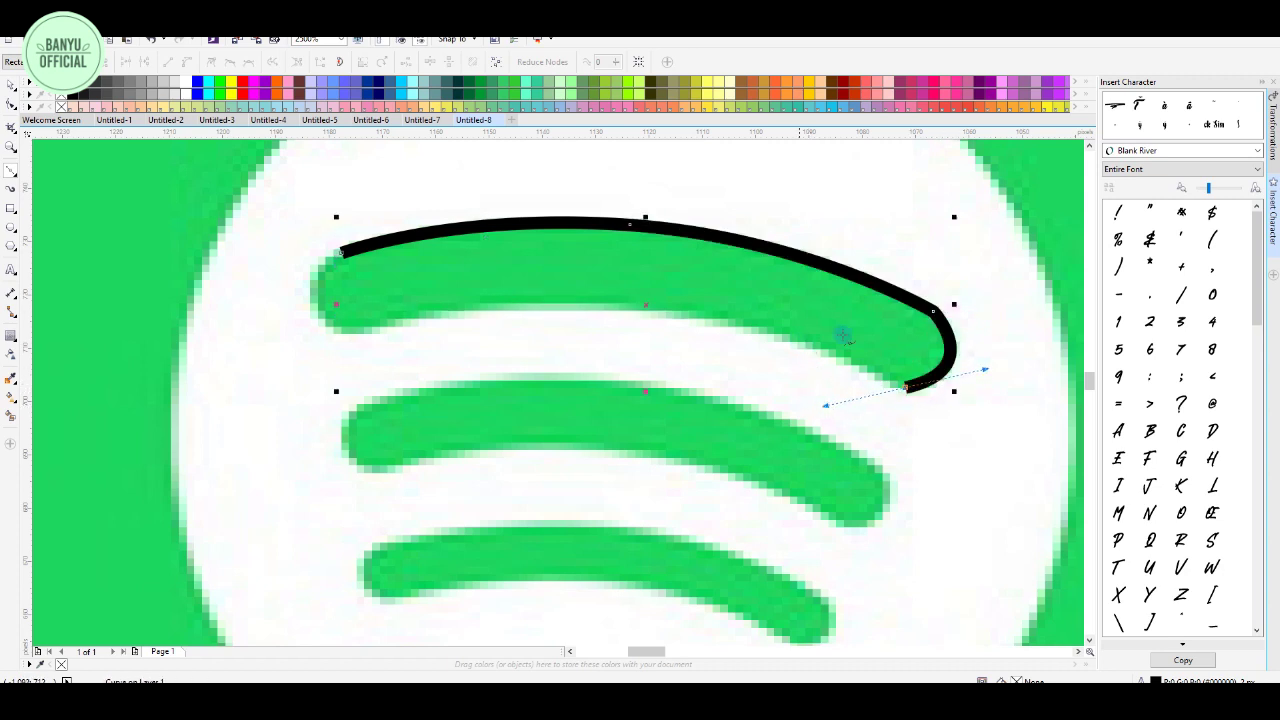
{"action": "key", "text": "ctrl+z"}
{"action": "left_click_drag", "start_coordinate": [943, 376], "coordinate": [917, 408]}
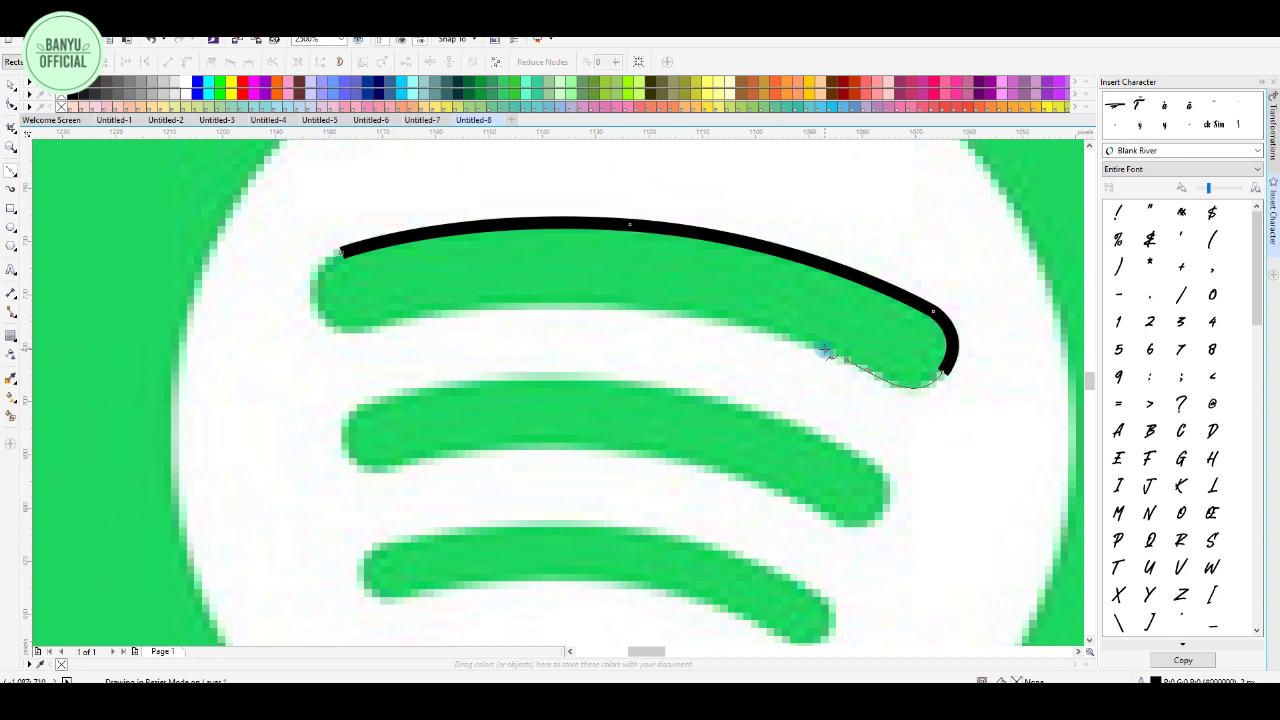
{"action": "left_click", "coordinate": [846, 359]}
{"action": "left_click_drag", "start_coordinate": [629, 306], "coordinate": [500, 296]}
{"action": "left_click", "coordinate": [383, 326]}
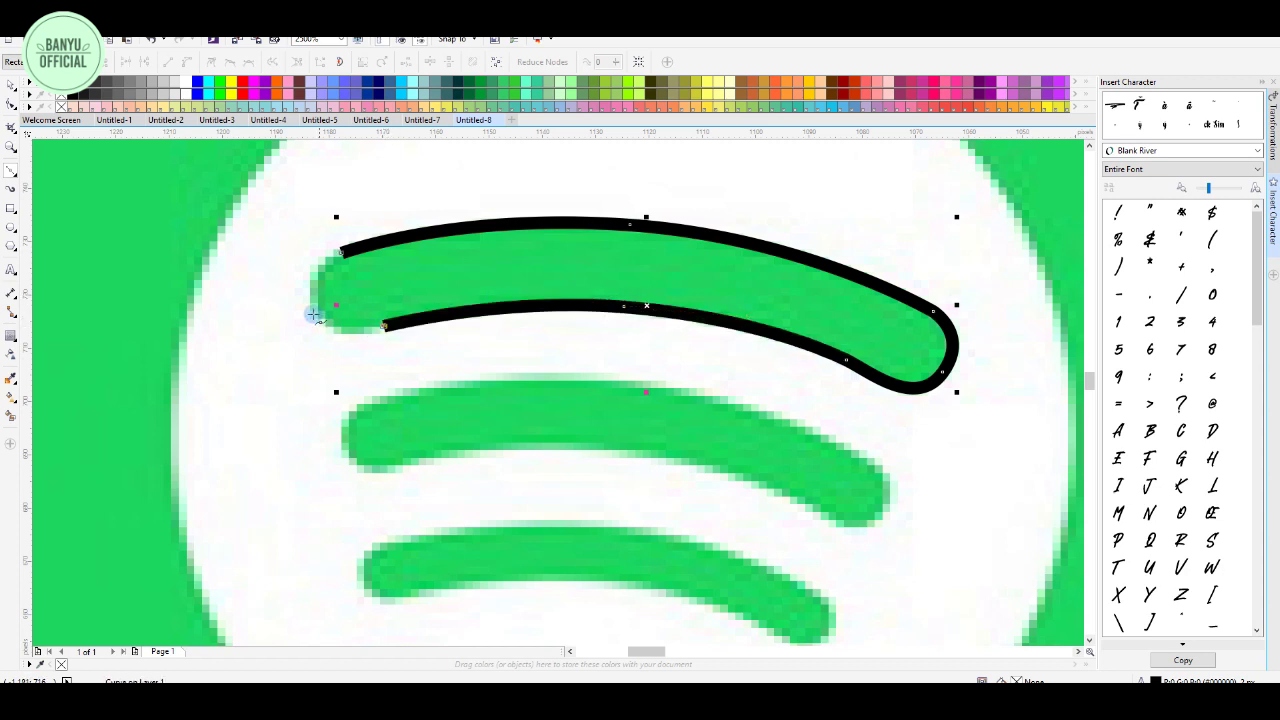
{"action": "left_click_drag", "start_coordinate": [316, 317], "coordinate": [407, 258]}
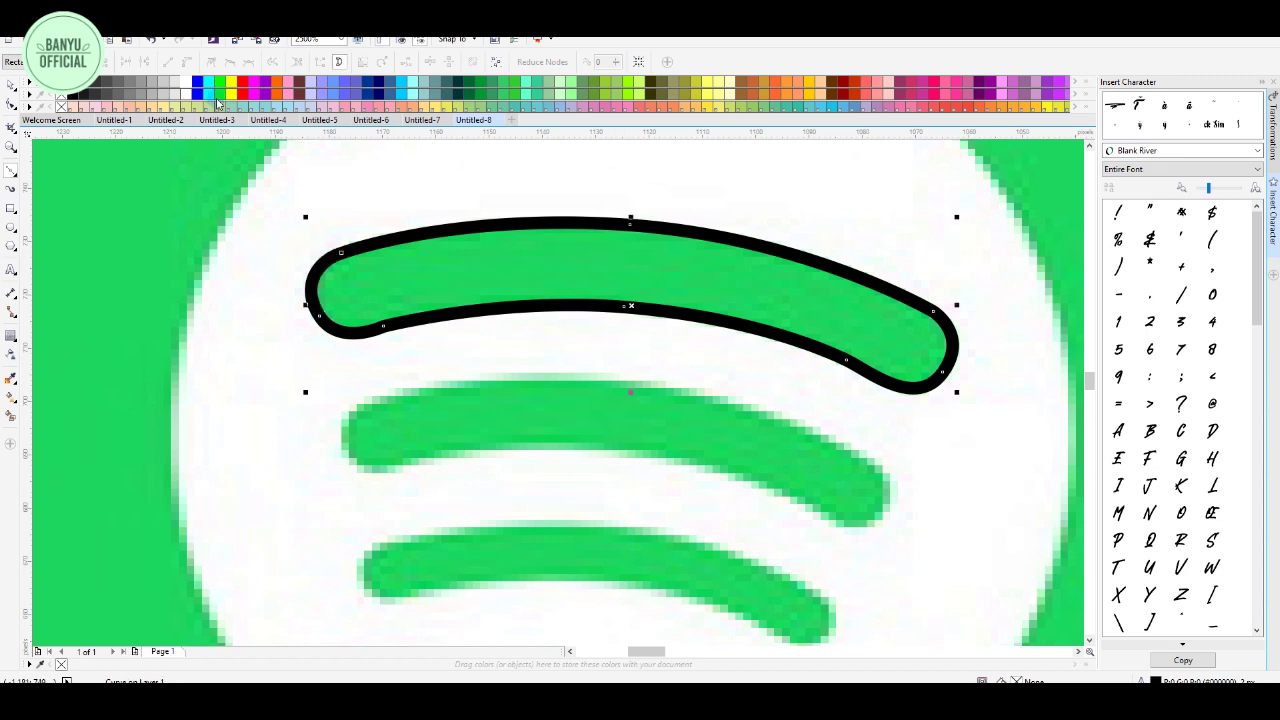
- Adjust the curve handles at the traced uppermost bar's left end to make it evenly rounded
{"action": "left_click", "coordinate": [10, 107]}
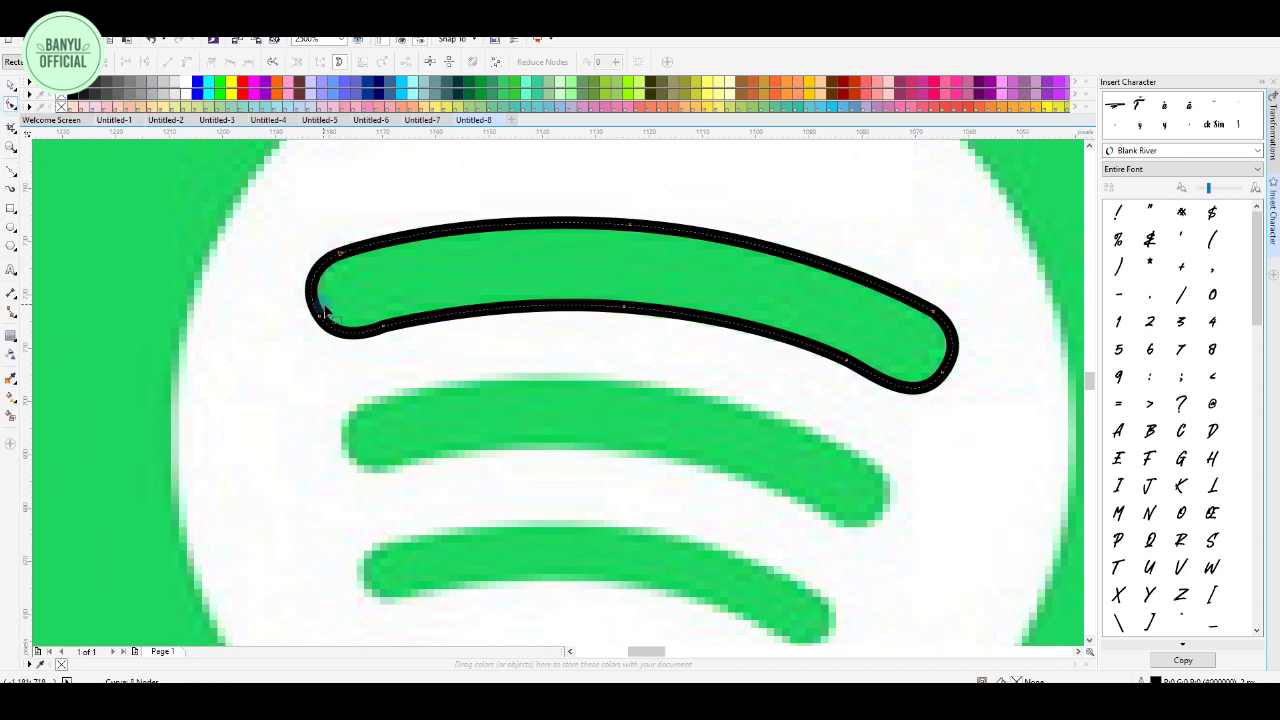
{"action": "scroll", "coordinate": [362, 336], "scroll_direction": "up", "scroll_amount": 3}
{"action": "mouse_move", "coordinate": [320, 359]}
{"action": "left_mouse_down"}
{"action": "mouse_move", "coordinate": [303, 349]}
{"action": "mouse_move", "coordinate": [310, 340]}
{"action": "left_mouse_up"}
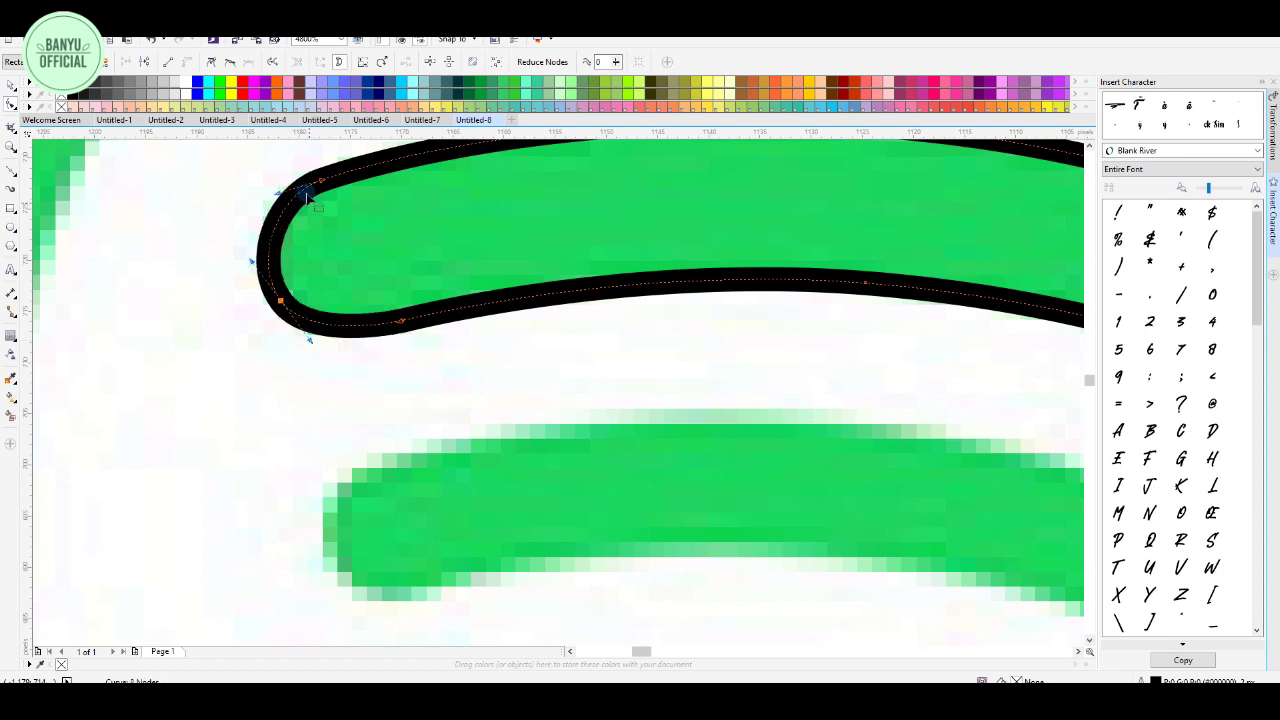
{"action": "left_click_drag", "start_coordinate": [280, 194], "coordinate": [262, 203]}
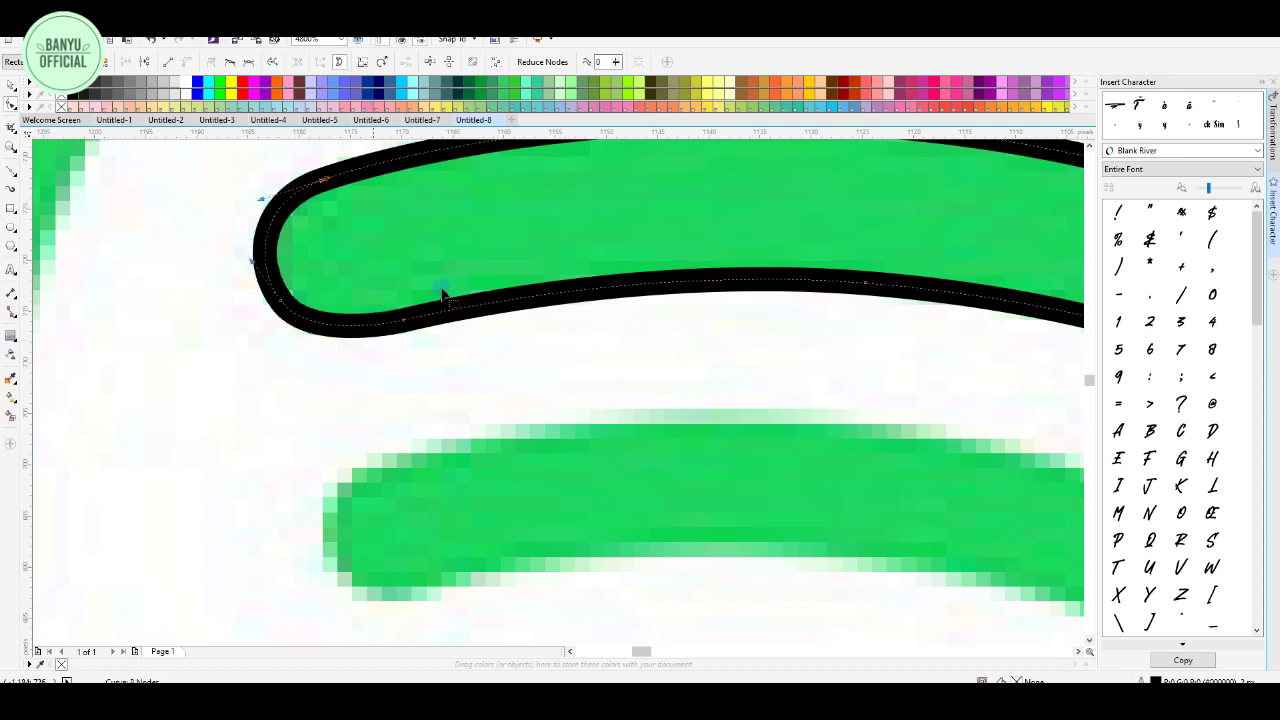
- Copy the traced bar onto the icon's middle bar and scale the copy to about 102 × 26 px to fit
{"action": "scroll", "coordinate": [500, 294], "scroll_direction": "down", "scroll_amount": 3}
{"action": "scroll", "coordinate": [420, 258], "scroll_direction": "up", "scroll_amount": 2}
{"action": "left_click", "coordinate": [14, 84]}
{"action": "left_click_drag", "start_coordinate": [513, 228], "coordinate": [515, 349]}
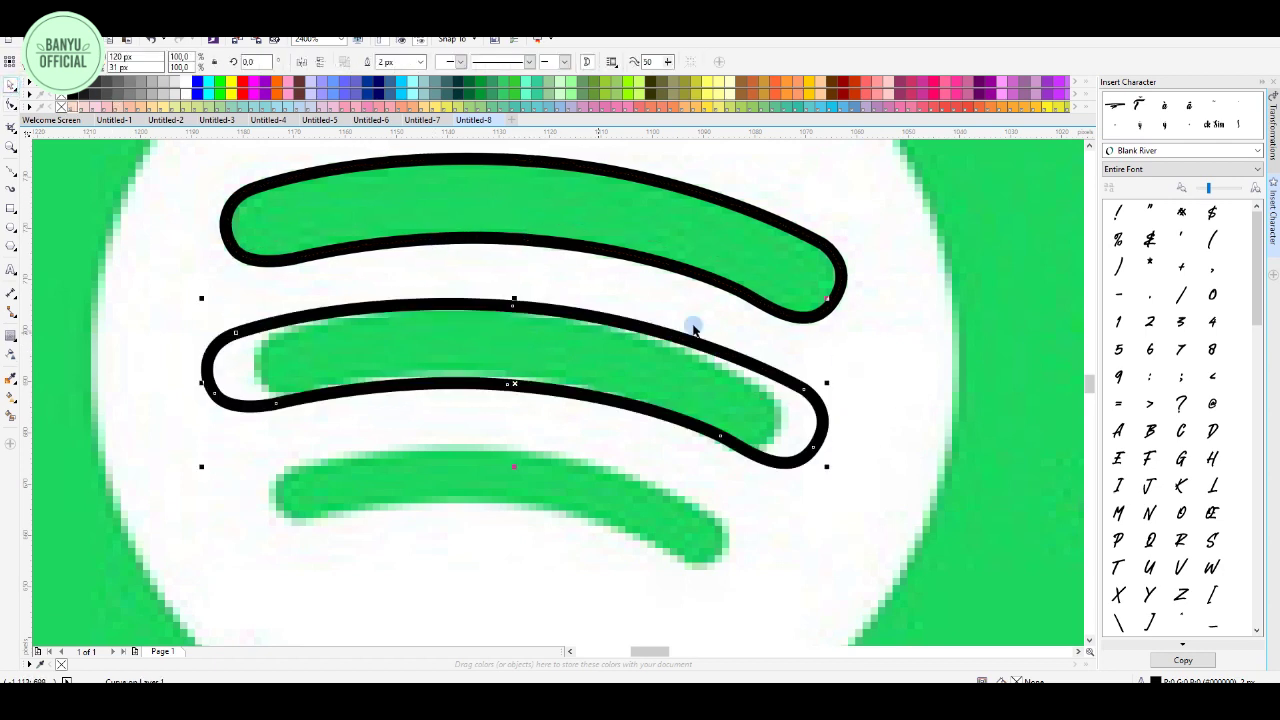
{"action": "left_click_drag", "start_coordinate": [828, 298], "coordinate": [797, 312]}
{"action": "scroll", "coordinate": [732, 384], "scroll_direction": "up", "scroll_amount": 1}
{"action": "left_click_drag", "start_coordinate": [713, 410], "coordinate": [720, 400]}
{"action": "scroll", "coordinate": [720, 400], "scroll_direction": "down", "scroll_amount": 2}
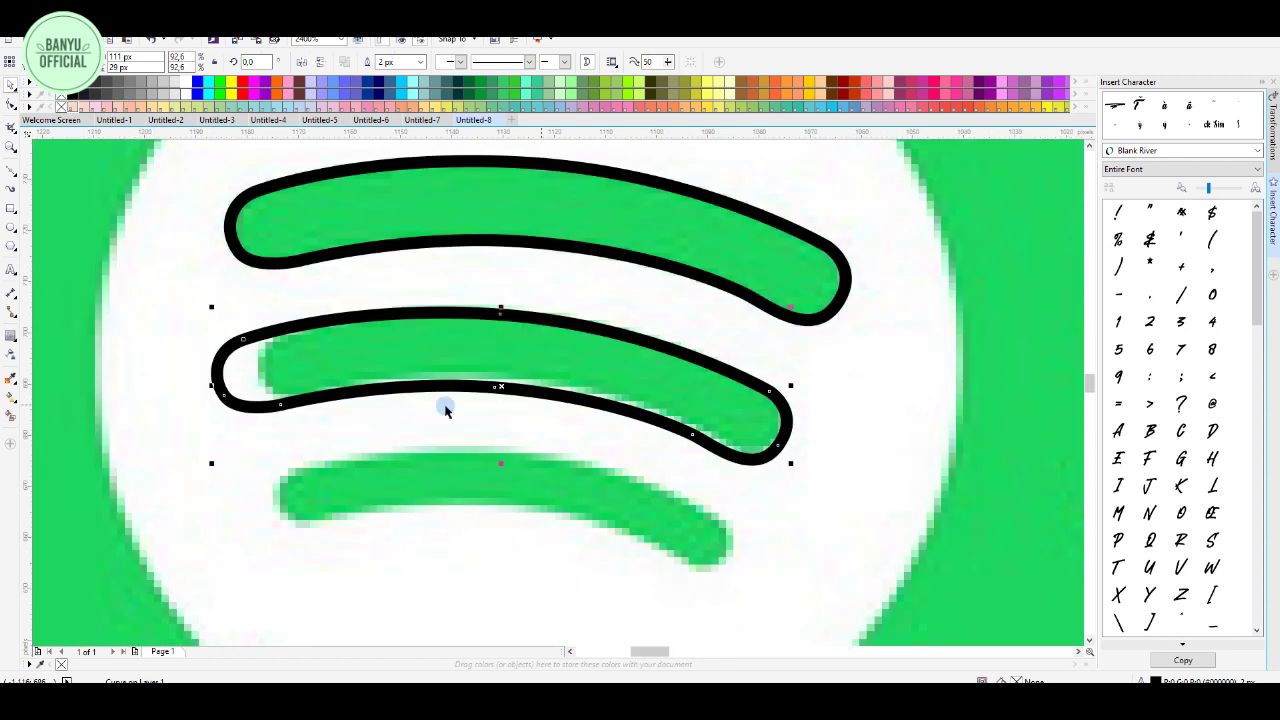
{"action": "left_click_drag", "start_coordinate": [211, 465], "coordinate": [260, 450]}
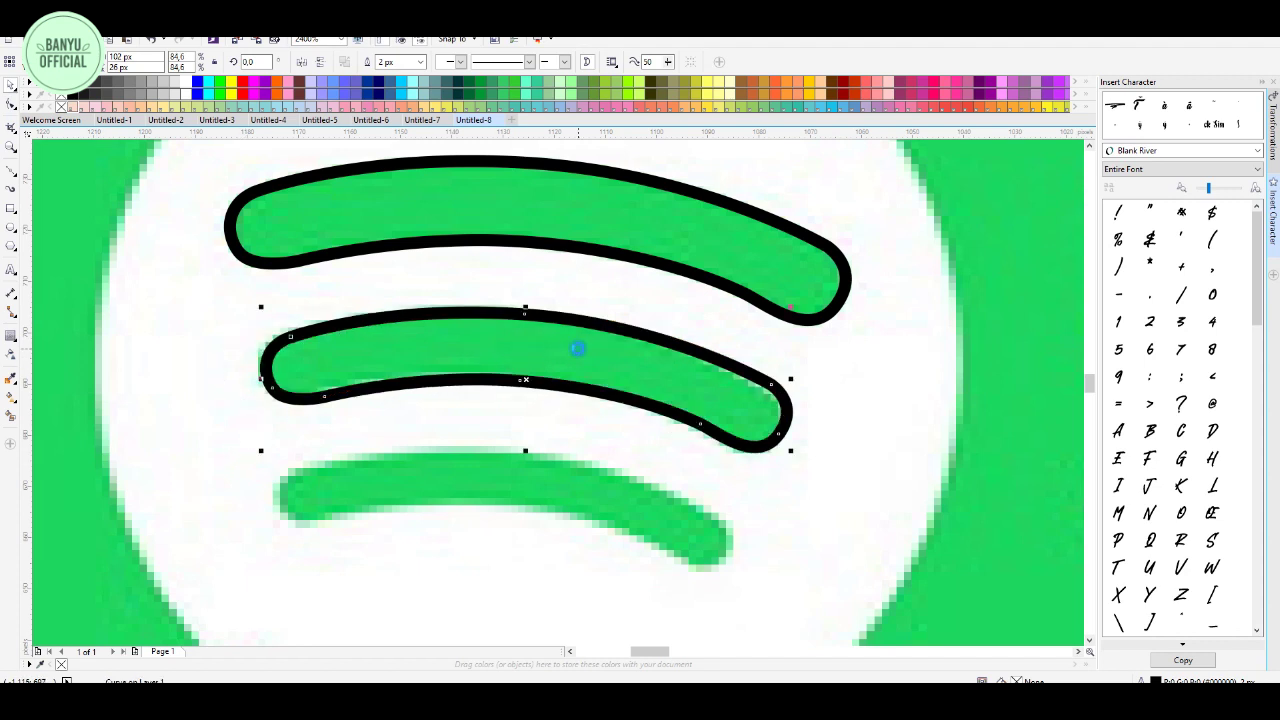
- Copy the middle bar outline onto the icon's lowest bar and scale the copy to about 87 × 22 px
{"action": "left_click_drag", "start_coordinate": [586, 351], "coordinate": [589, 484]}
{"action": "left_click_drag", "start_coordinate": [801, 438], "coordinate": [752, 450]}
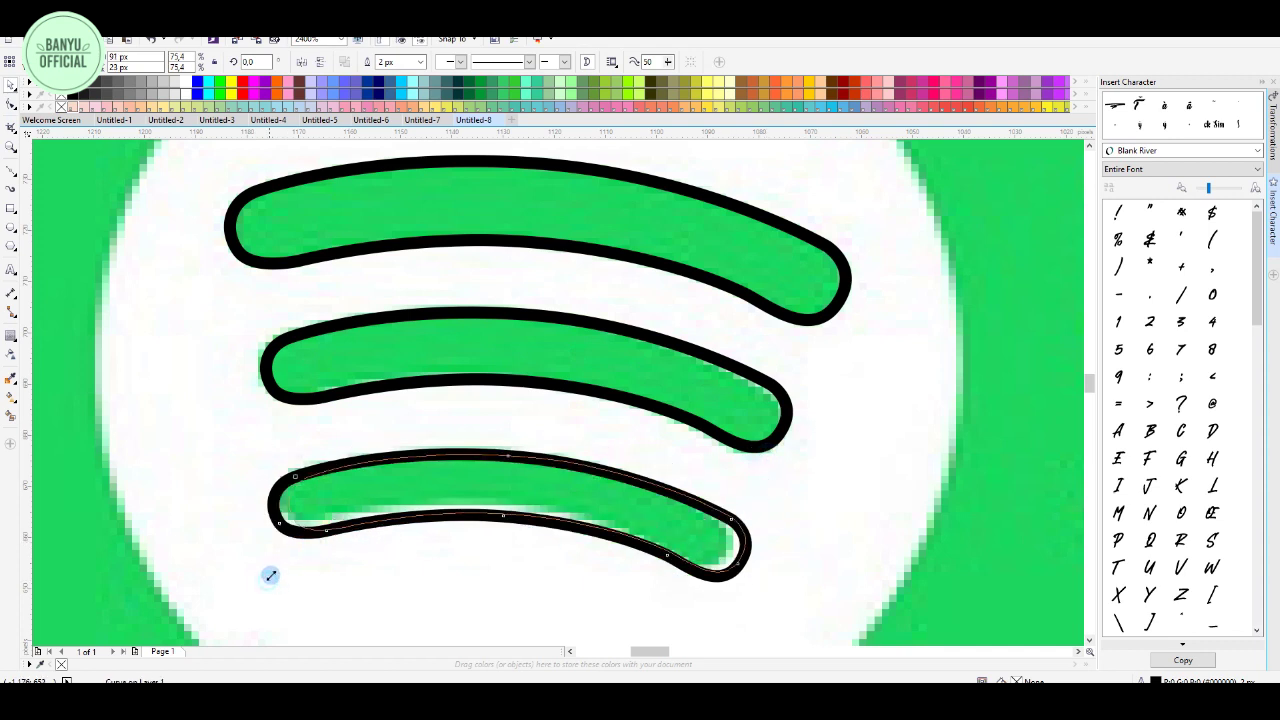
{"action": "left_click_drag", "start_coordinate": [270, 576], "coordinate": [286, 563]}
{"action": "left_click_drag", "start_coordinate": [494, 490], "coordinate": [475, 487]}
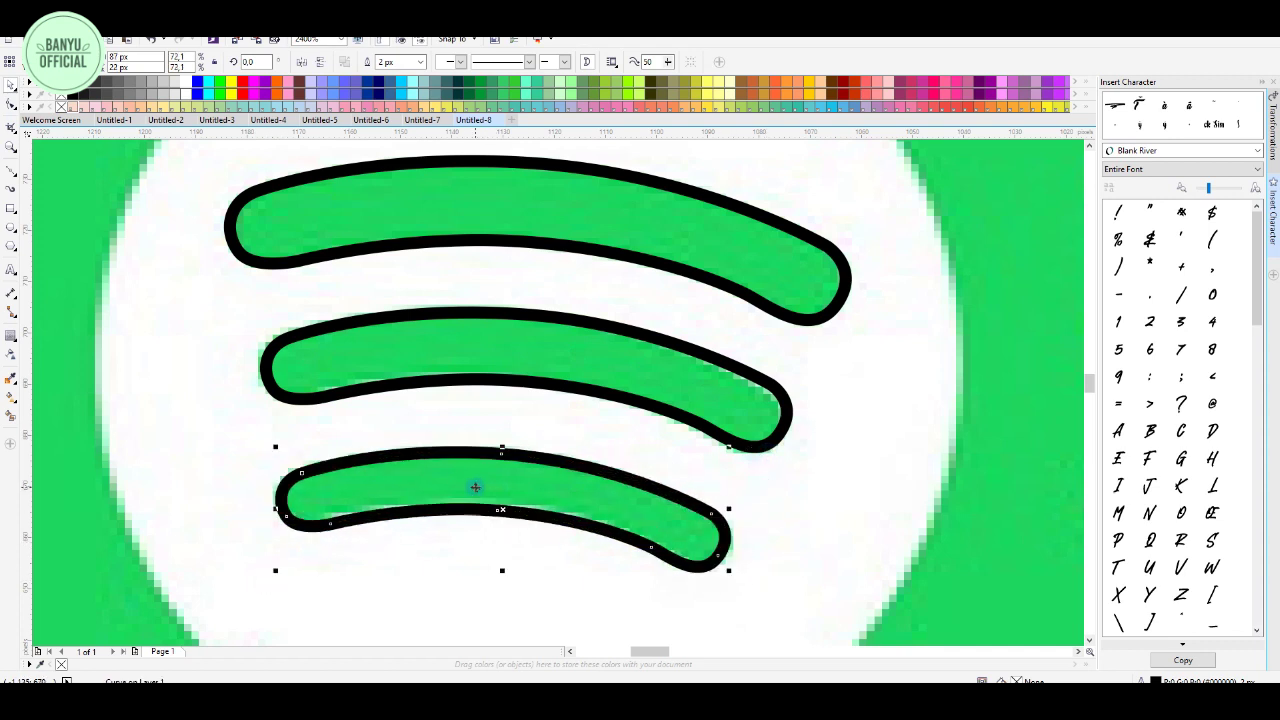
- Combine the three traced bars into one curve object and move it onto the page above the brush lettering
{"action": "scroll", "coordinate": [537, 425], "scroll_direction": "down", "scroll_amount": 2}
{"action": "left_click", "coordinate": [562, 404], "text": "shift"}
{"action": "left_click", "coordinate": [573, 367], "text": "shift"}
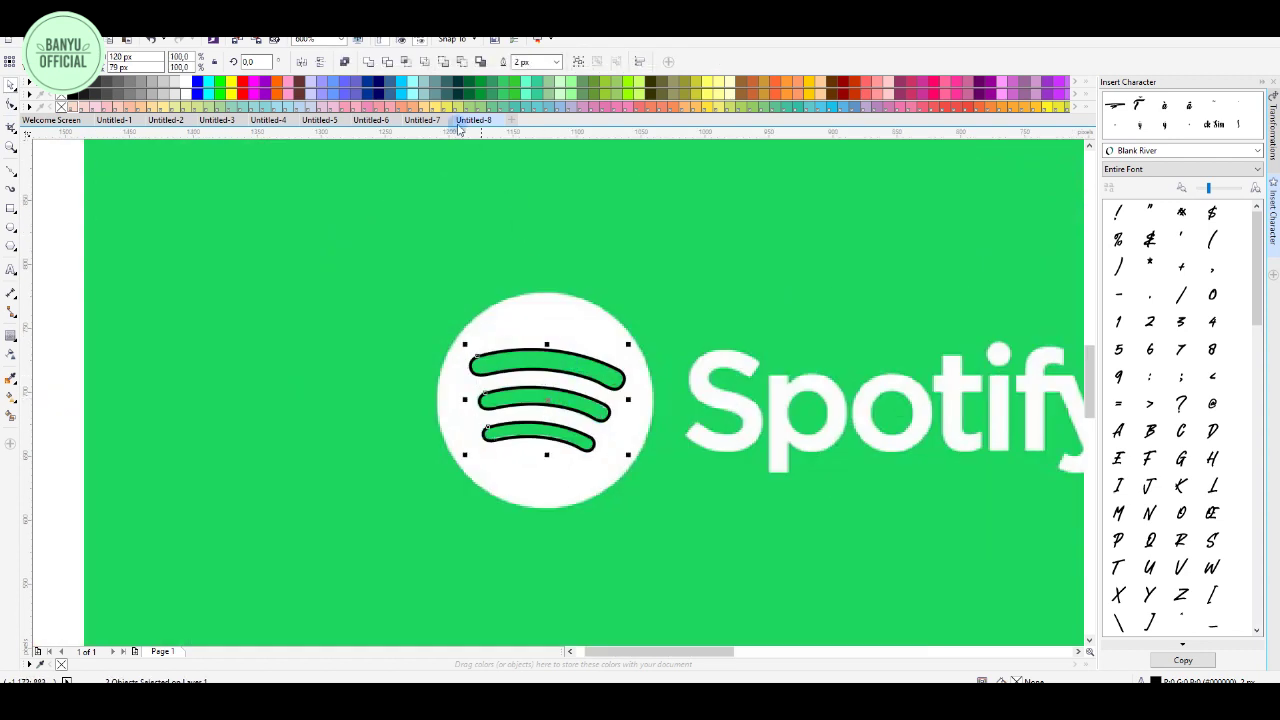
{"action": "scroll", "coordinate": [481, 356], "scroll_direction": "down", "scroll_amount": 2}
{"action": "left_click_drag", "start_coordinate": [481, 360], "coordinate": [868, 275]}
- Delete the reference logo image and try the bars tilted to about 336.3° above the lettering's Y
{"action": "left_click", "coordinate": [687, 303]}
{"action": "key", "text": "Delete"}
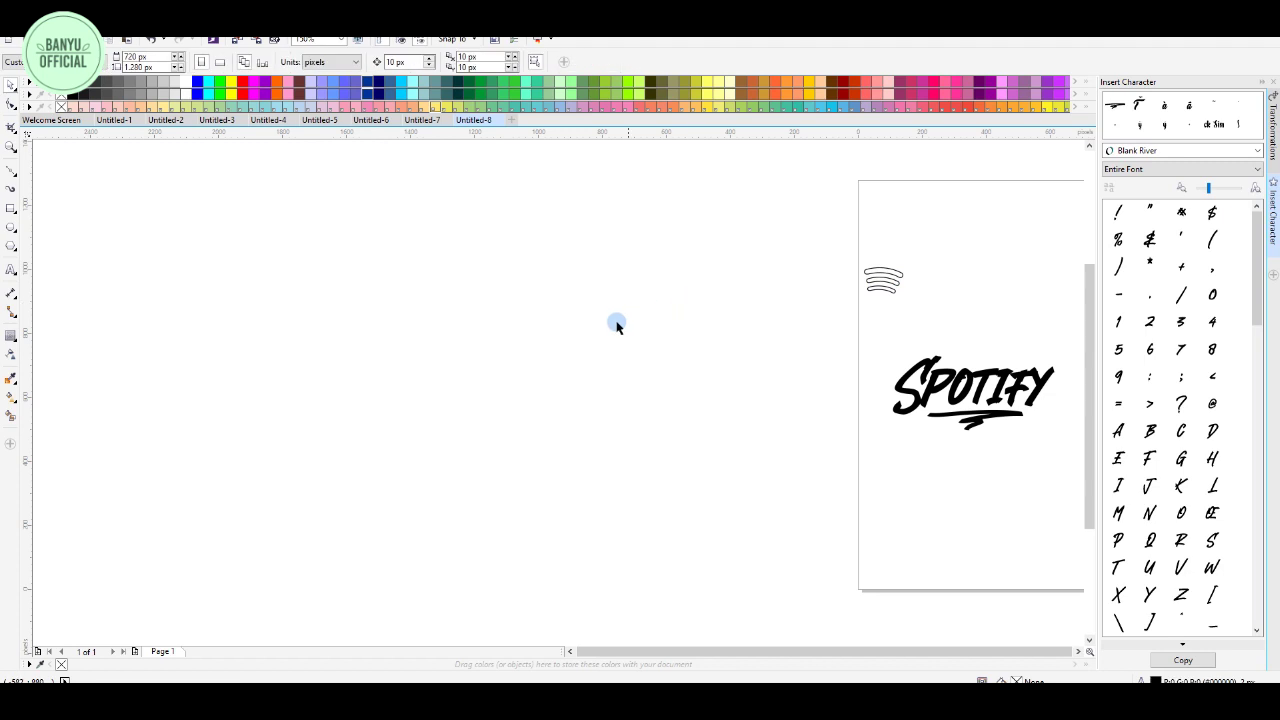
{"action": "scroll", "coordinate": [617, 323], "scroll_direction": "down", "scroll_amount": 3}
{"action": "scroll", "coordinate": [643, 200], "scroll_direction": "up", "scroll_amount": 4}
{"action": "left_click", "coordinate": [634, 162]}
{"action": "left_click", "coordinate": [622, 167]}
{"action": "left_click_drag", "start_coordinate": [654, 151], "coordinate": [997, 319]}
{"action": "left_click", "coordinate": [998, 277]}
{"action": "left_click", "coordinate": [983, 308]}
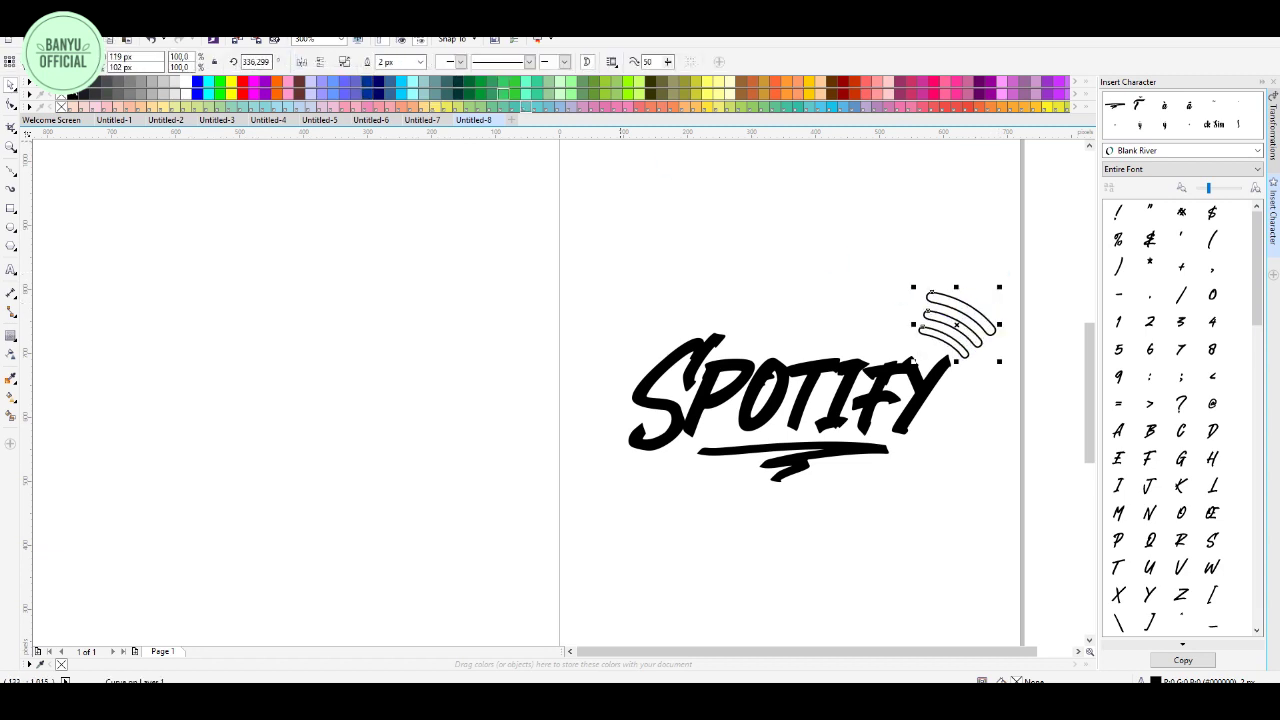
- Try a black fill on the bars, and undo the fill, placement, tilt and reference logo deletion
{"action": "left_click", "coordinate": [72, 94]}
{"action": "key", "text": "ctrl+z"}
{"action": "key", "text": "ctrl+z"}
{"action": "key", "text": "ctrl+z"}
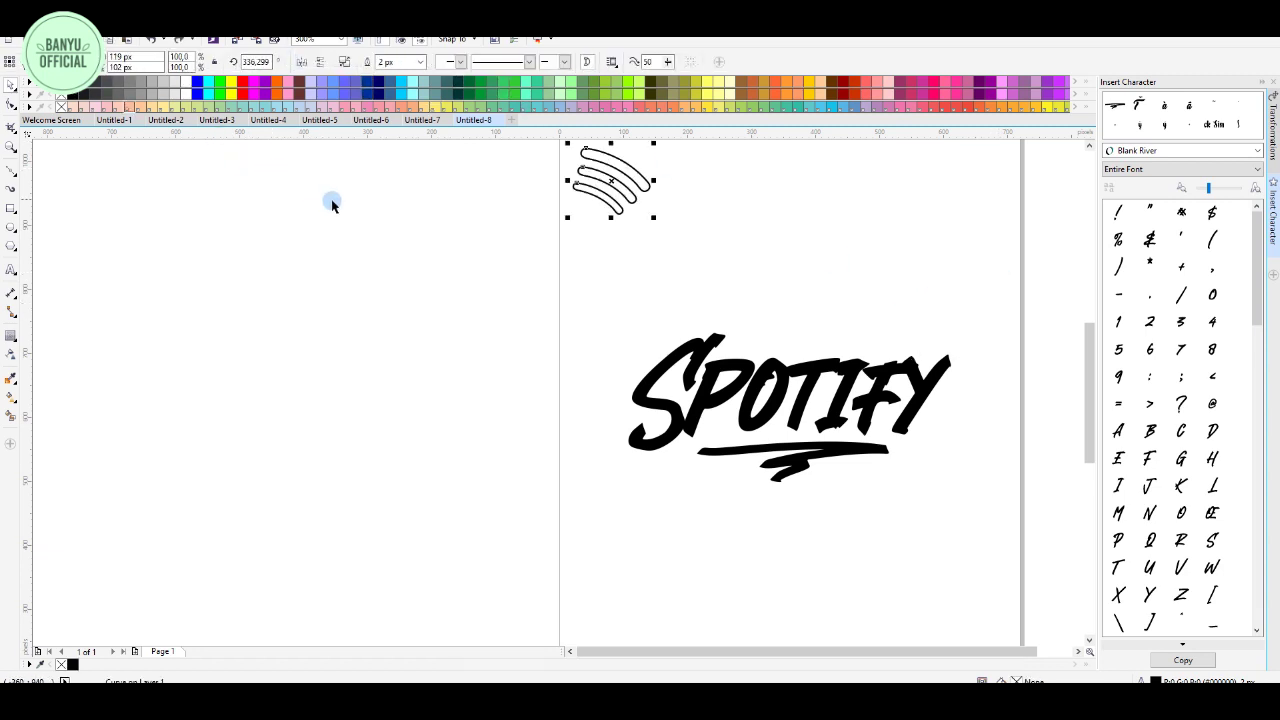
- Place the bars at the upper end of the lettering's Y, tilted to about 337°, with a black fill
{"action": "left_click_drag", "start_coordinate": [572, 200], "coordinate": [884, 318]}
{"action": "left_click_drag", "start_coordinate": [968, 272], "coordinate": [986, 326]}
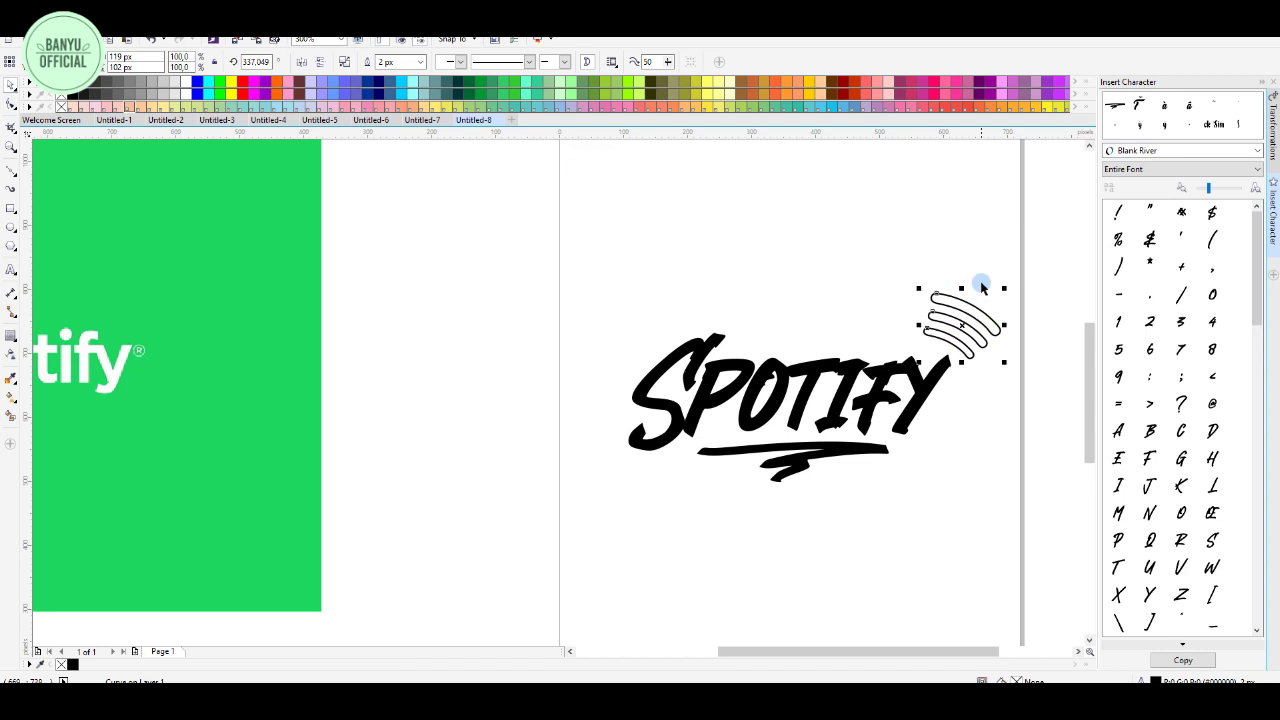
{"action": "left_click", "coordinate": [973, 309]}
{"action": "left_click", "coordinate": [840, 254]}
- Merge the bars, brush lettering and underline swash into a single curve object
{"action": "scroll", "coordinate": [980, 229], "scroll_direction": "down", "scroll_amount": 2}
{"action": "left_click_drag", "start_coordinate": [983, 228], "coordinate": [580, 455]}
{"action": "left_click", "coordinate": [972, 289]}
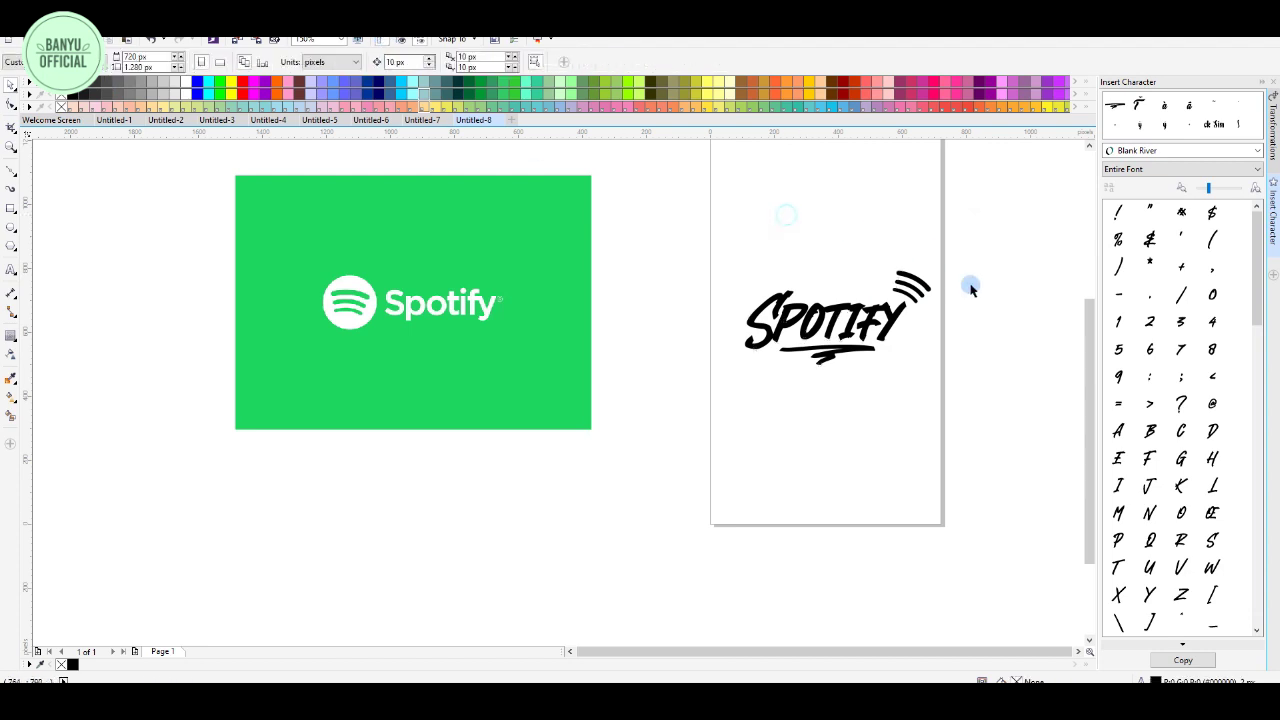
{"action": "left_click", "coordinate": [926, 305]}
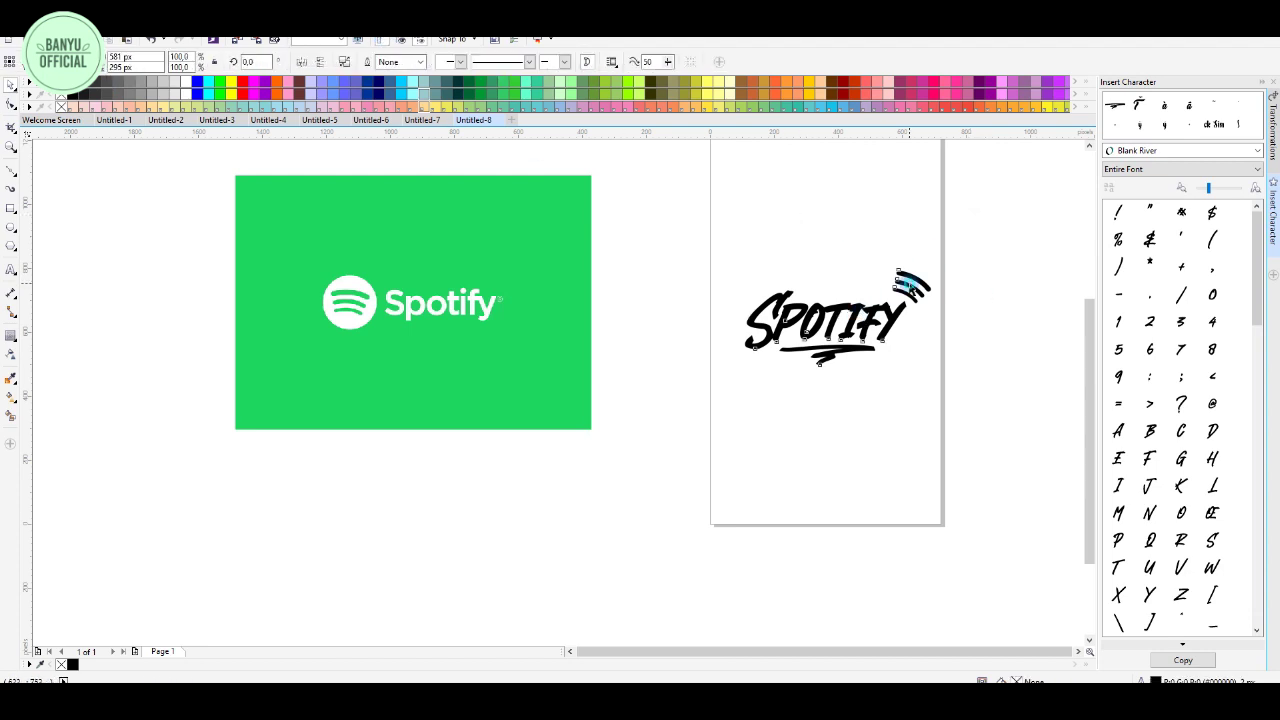
- Add a page-sized background rectangle without outline, filled with green sampled from the reference logo, and delete the reference image
{"action": "double_click", "coordinate": [12, 208]}
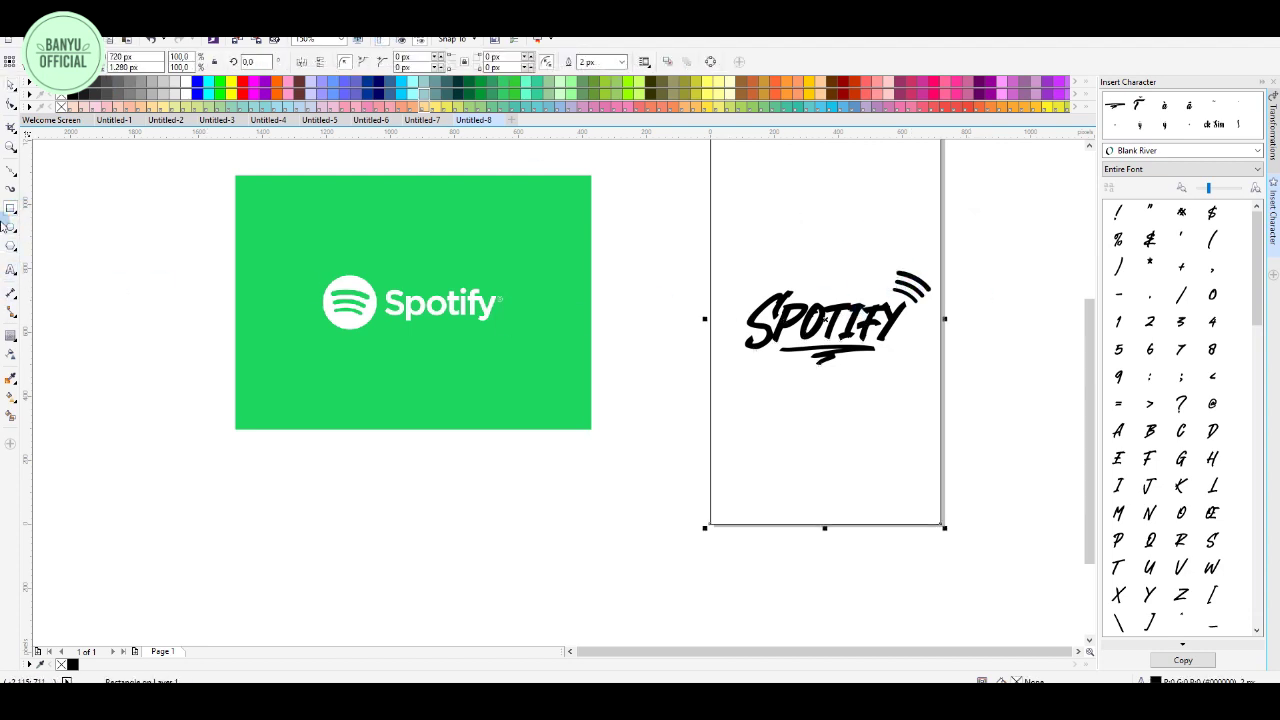
{"action": "left_click", "coordinate": [11, 377]}
{"action": "left_click", "coordinate": [516, 197]}
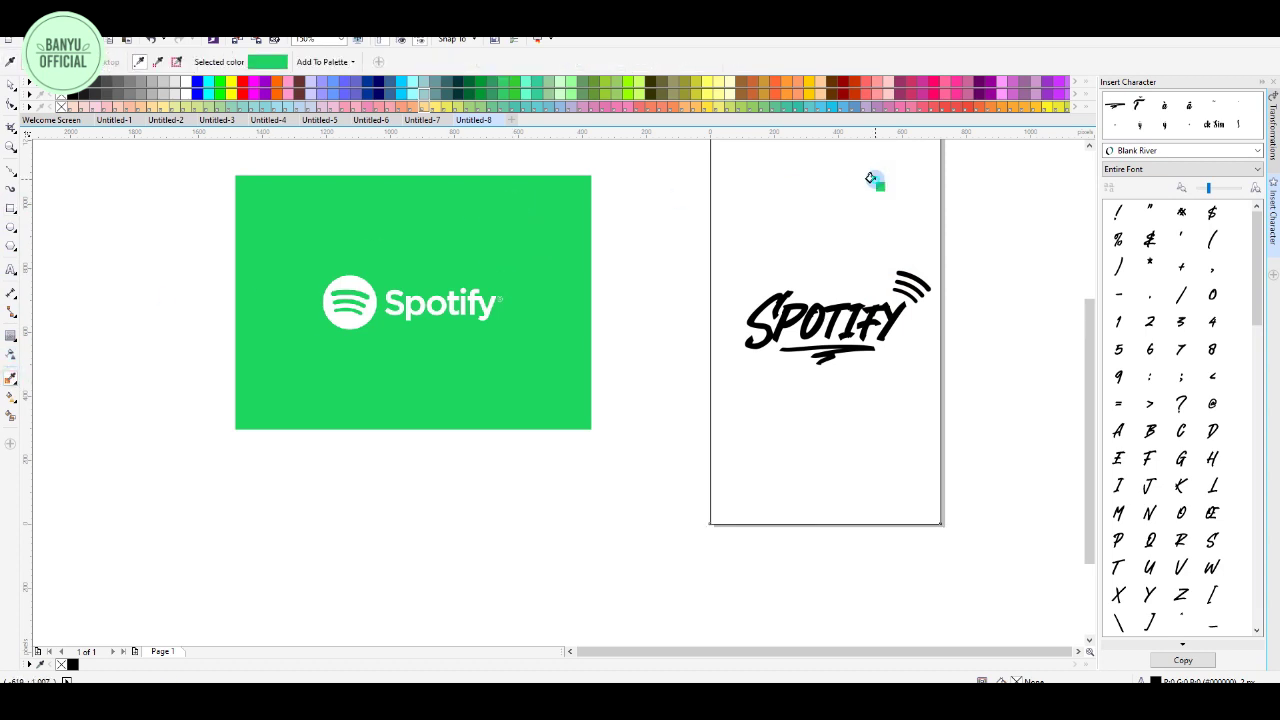
{"action": "left_click", "coordinate": [860, 185]}
{"action": "key", "text": "space"}
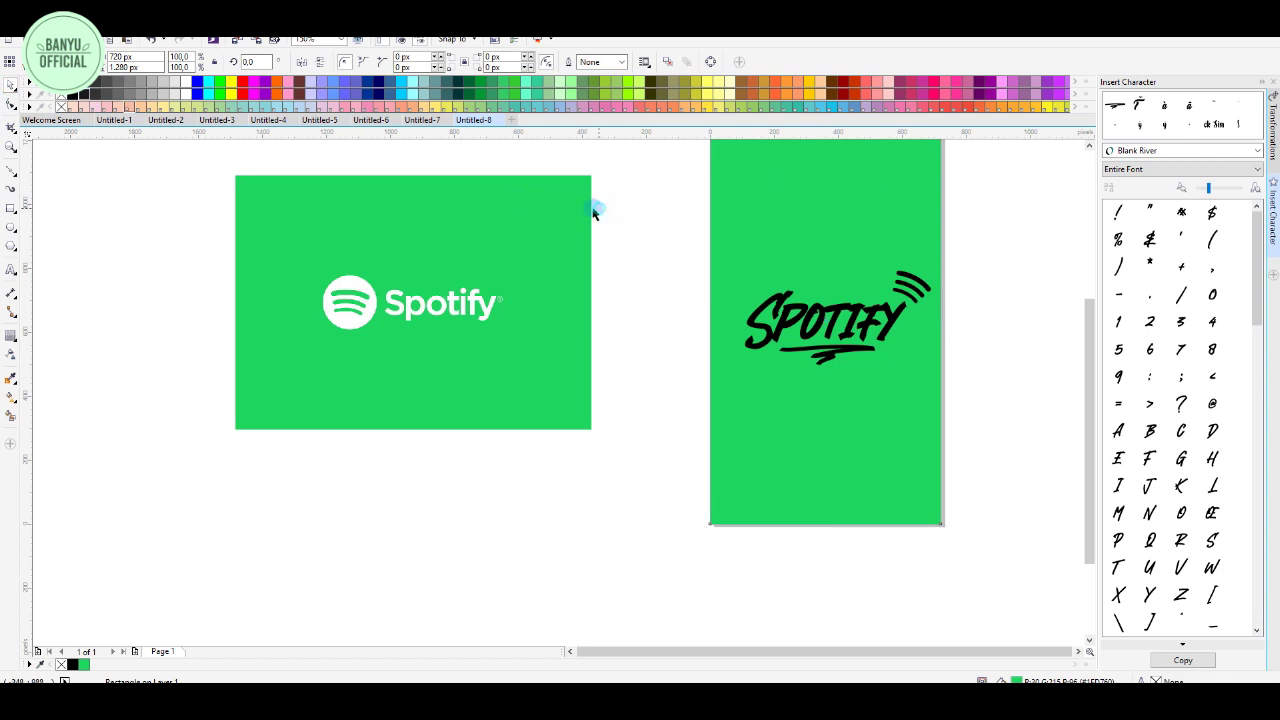
{"action": "left_click", "coordinate": [549, 229]}
{"action": "key", "text": "Delete"}
- Centre the merged logo on the page, scale it to 72% (418 × 212 px) and nudge it slightly right
{"action": "scroll", "coordinate": [648, 258], "scroll_direction": "down", "scroll_amount": 1}
{"action": "scroll", "coordinate": [797, 264], "scroll_direction": "up", "scroll_amount": 2}
{"action": "left_click_drag", "start_coordinate": [865, 235], "coordinate": [244, 529]}
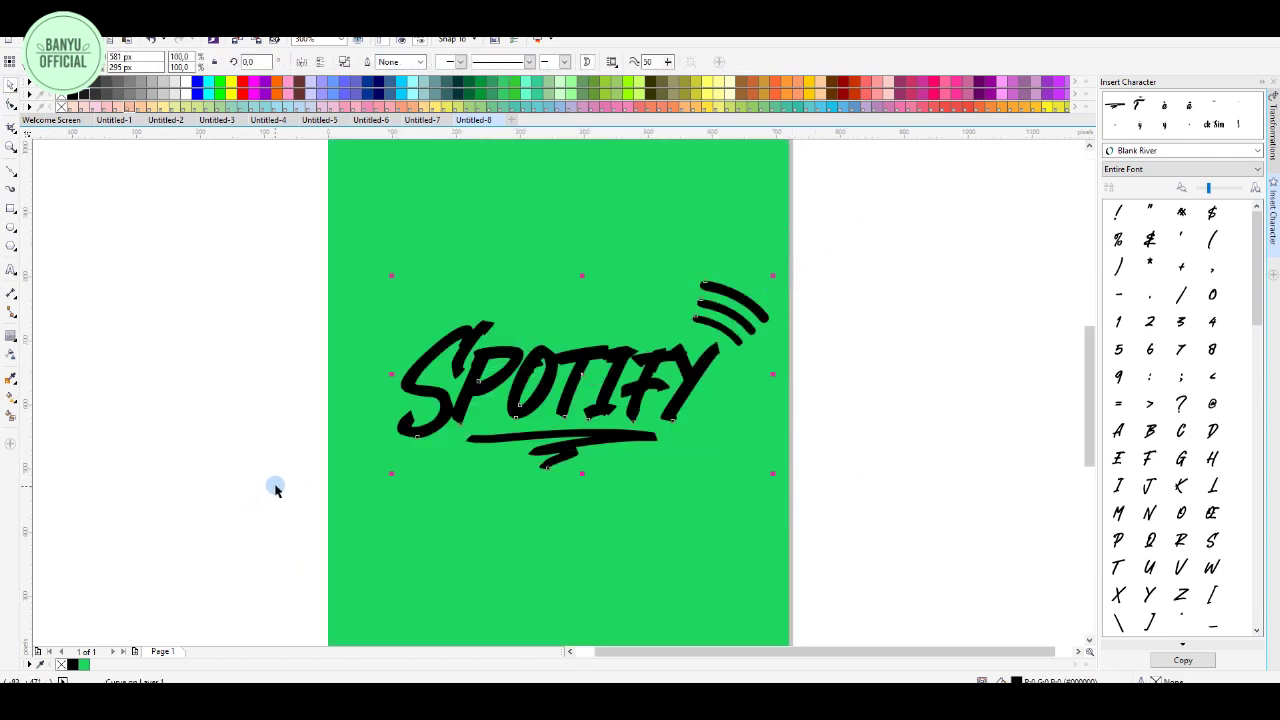
{"action": "key", "text": "p"}
{"action": "left_click_drag", "start_coordinate": [750, 282], "coordinate": [729, 307]}
{"action": "left_click_drag", "start_coordinate": [604, 383], "coordinate": [621, 381]}
{"action": "left_click", "coordinate": [890, 313]}
- Fill the merged logo with white on the green background
{"action": "left_click", "coordinate": [707, 333]}
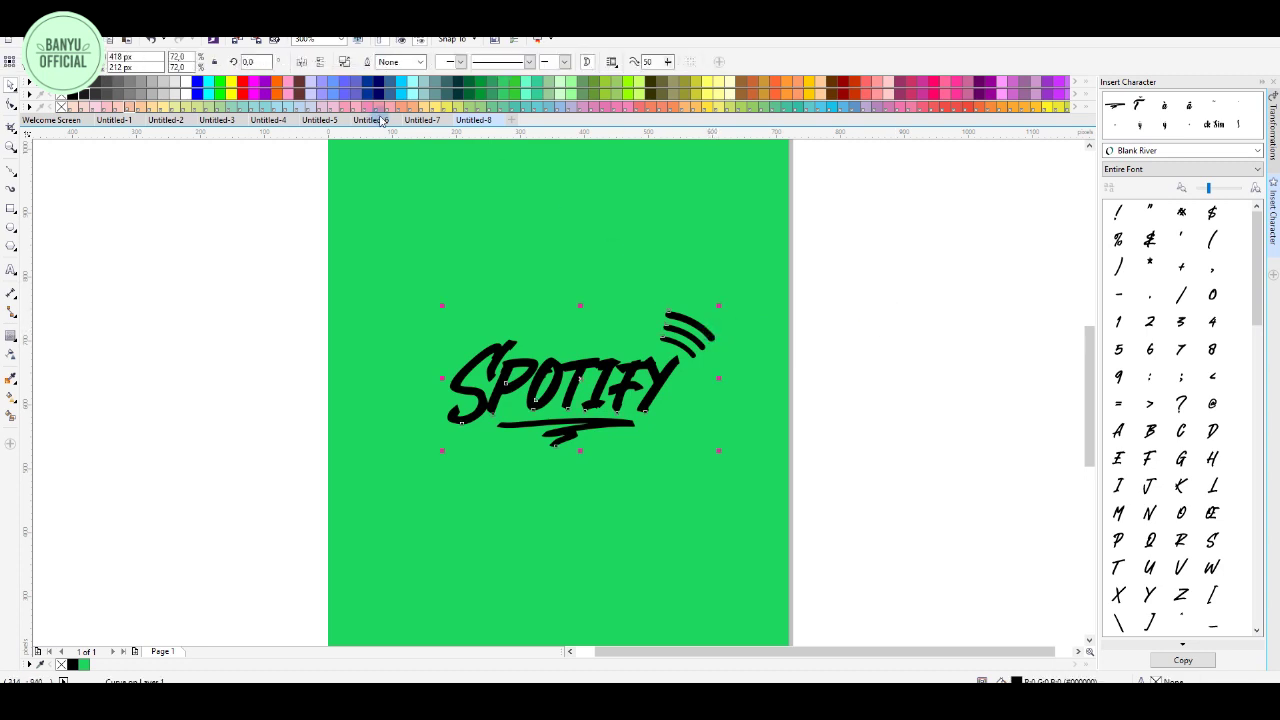
{"action": "left_click", "coordinate": [187, 83]}
{"action": "left_click", "coordinate": [188, 252]}
{"action": "scroll", "coordinate": [603, 335], "scroll_direction": "down", "scroll_amount": 3}
{"action": "scroll", "coordinate": [605, 360], "scroll_direction": "up", "scroll_amount": 2}
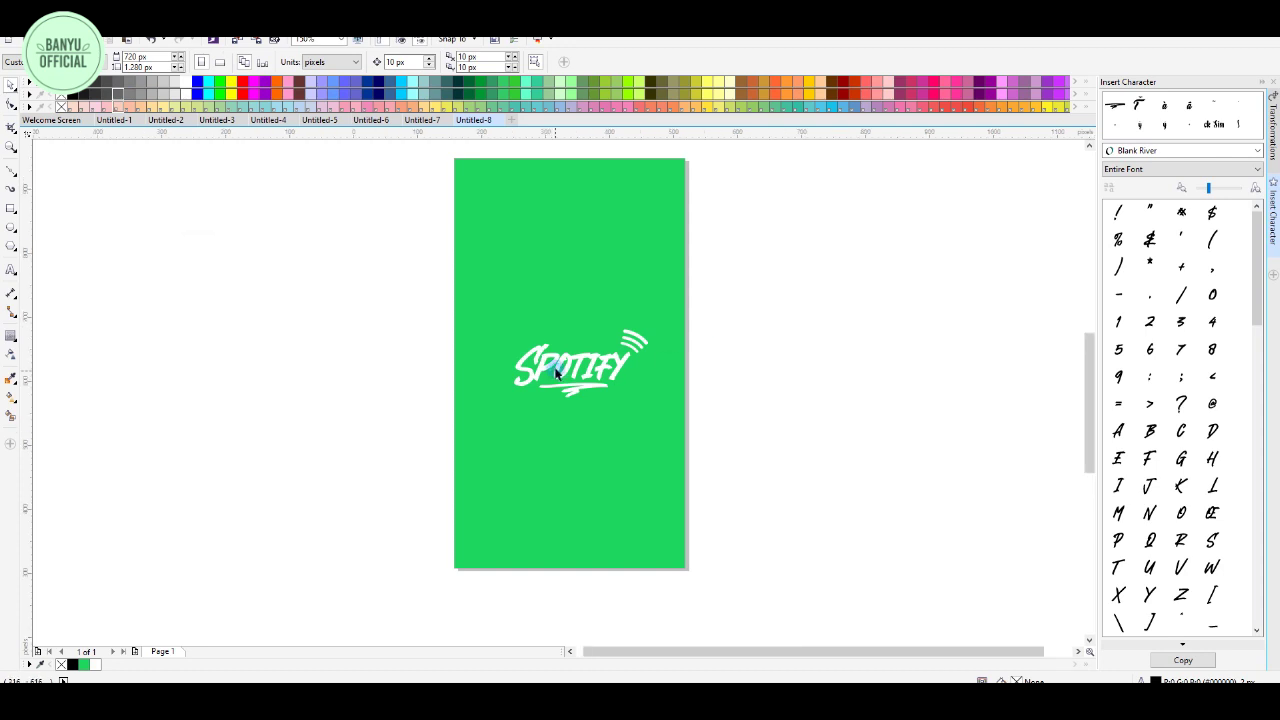
- Place a slightly offset duplicate of the logo behind the white one as a shadow, filled light grey #E6E6E6
{"action": "scroll", "coordinate": [570, 372], "scroll_direction": "up", "scroll_amount": 2}
{"action": "left_click", "coordinate": [552, 335]}
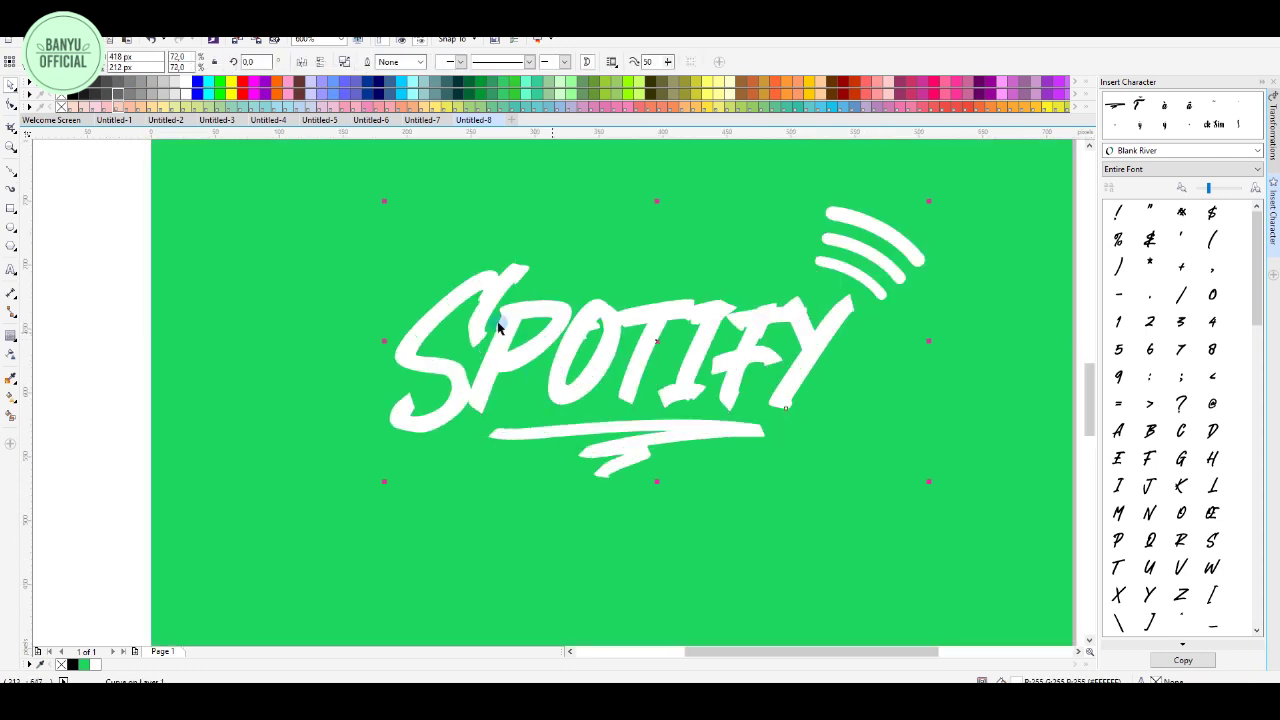
{"action": "scroll", "coordinate": [500, 292], "scroll_direction": "up", "scroll_amount": 1}
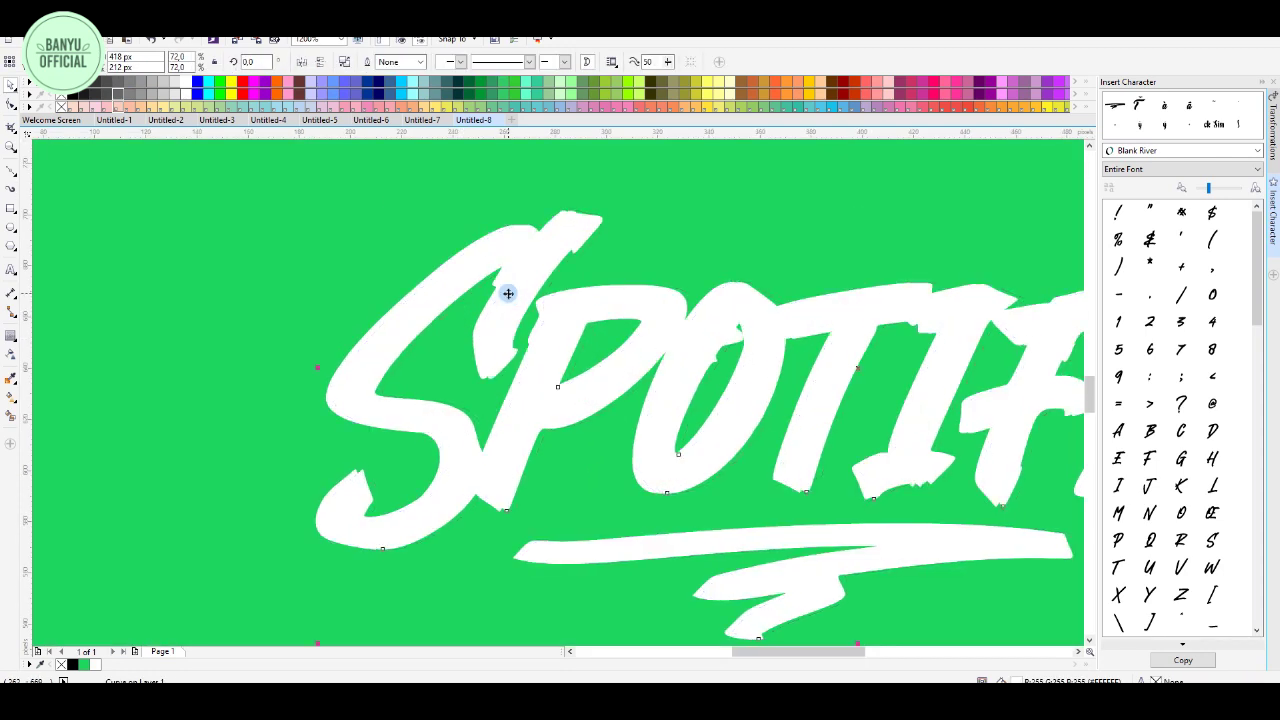
{"action": "scroll", "coordinate": [508, 293], "scroll_direction": "up", "scroll_amount": 2}
{"action": "left_click_drag", "start_coordinate": [174, 83], "coordinate": [604, 174]}
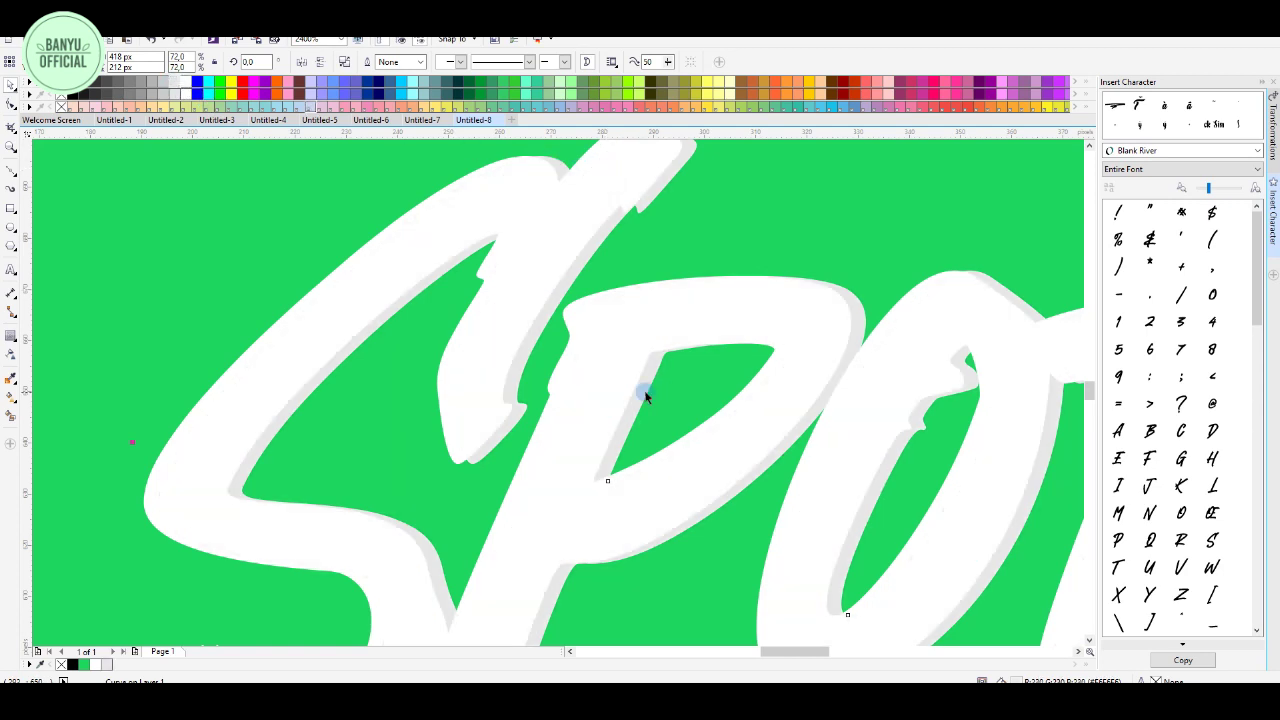
- Darken the shadow copy to grey #CCCCCC and adjust its offset behind the white logo
{"action": "scroll", "coordinate": [565, 318], "scroll_direction": "up", "scroll_amount": 2}
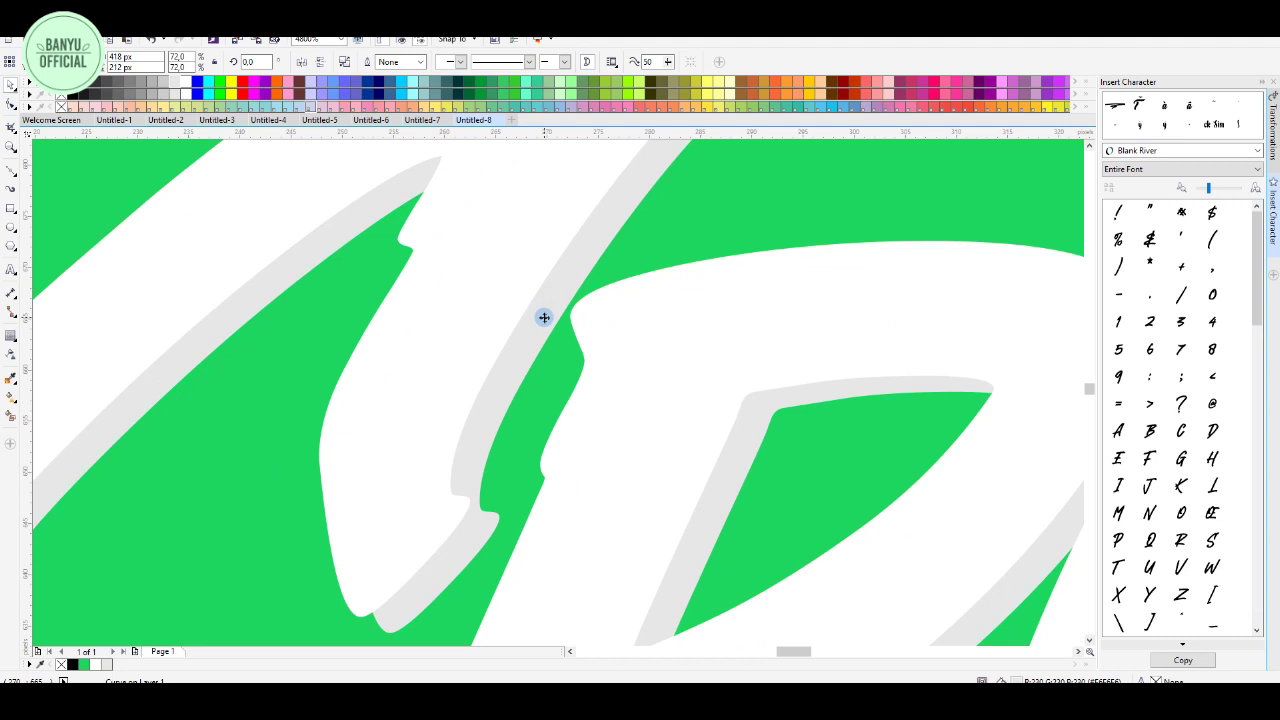
{"action": "scroll", "coordinate": [544, 314], "scroll_direction": "down", "scroll_amount": 2}
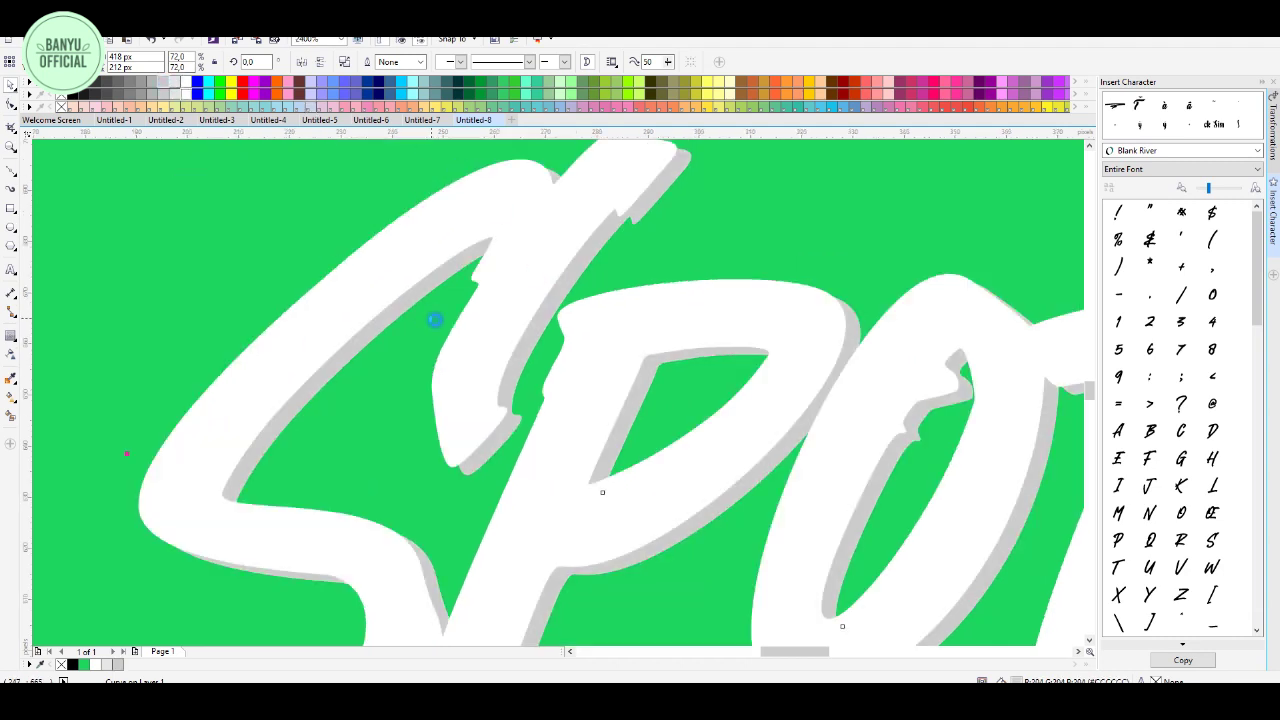
{"action": "scroll", "coordinate": [434, 323], "scroll_direction": "down", "scroll_amount": 3}
{"action": "scroll", "coordinate": [832, 357], "scroll_direction": "down", "scroll_amount": 3}
{"action": "left_click", "coordinate": [980, 294]}
- Group the white logo with its grey shadow copy
{"action": "scroll", "coordinate": [880, 340], "scroll_direction": "up", "scroll_amount": 3}
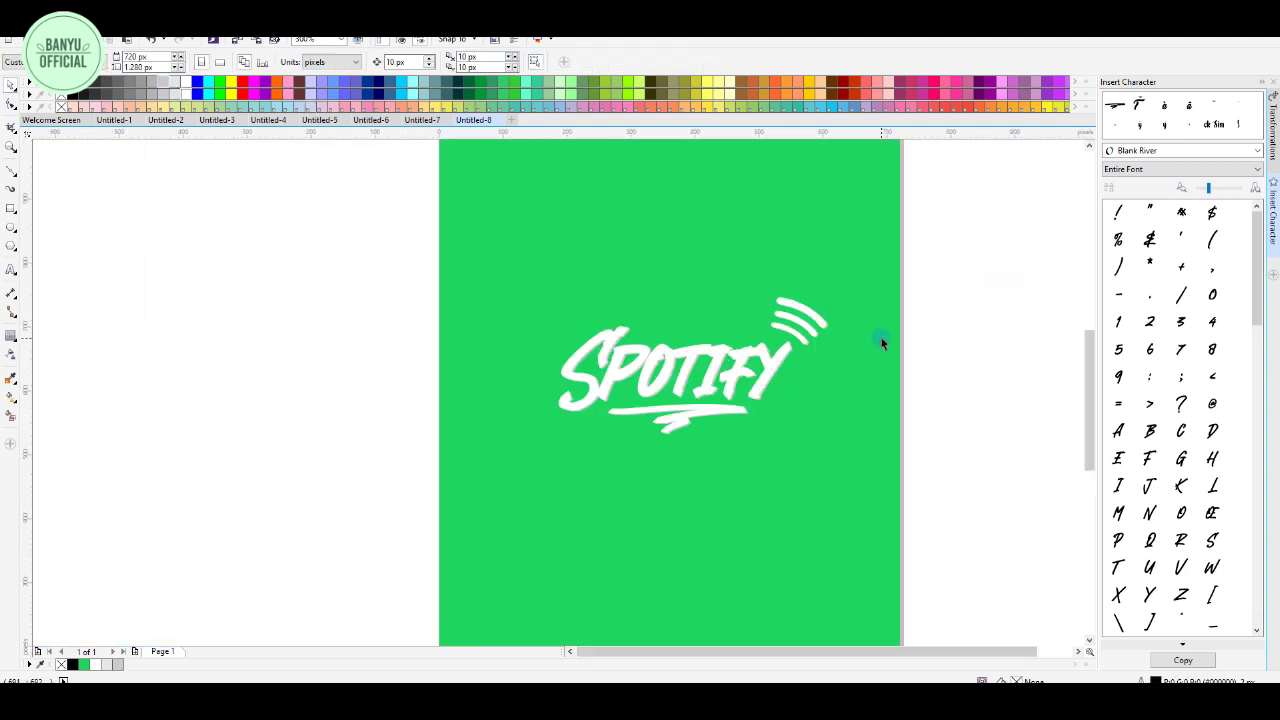
{"action": "scroll", "coordinate": [696, 377], "scroll_direction": "down", "scroll_amount": 2}
{"action": "left_click_drag", "start_coordinate": [860, 280], "coordinate": [255, 530]}
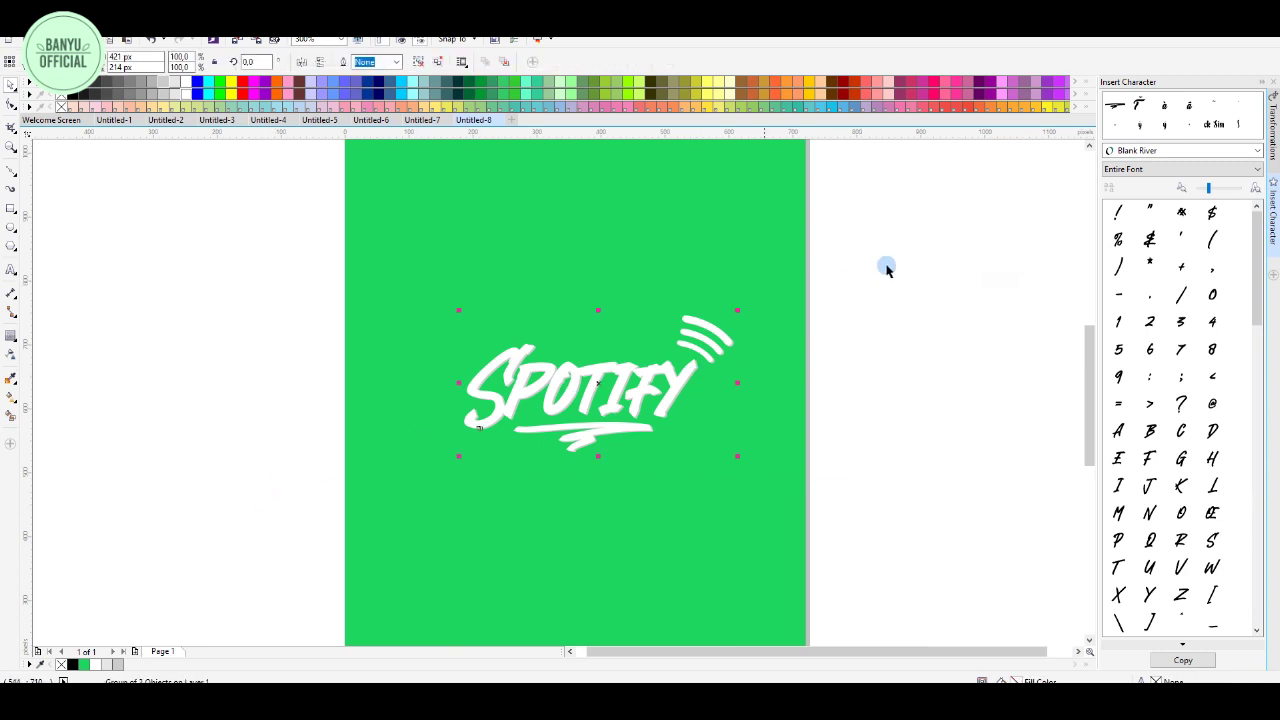